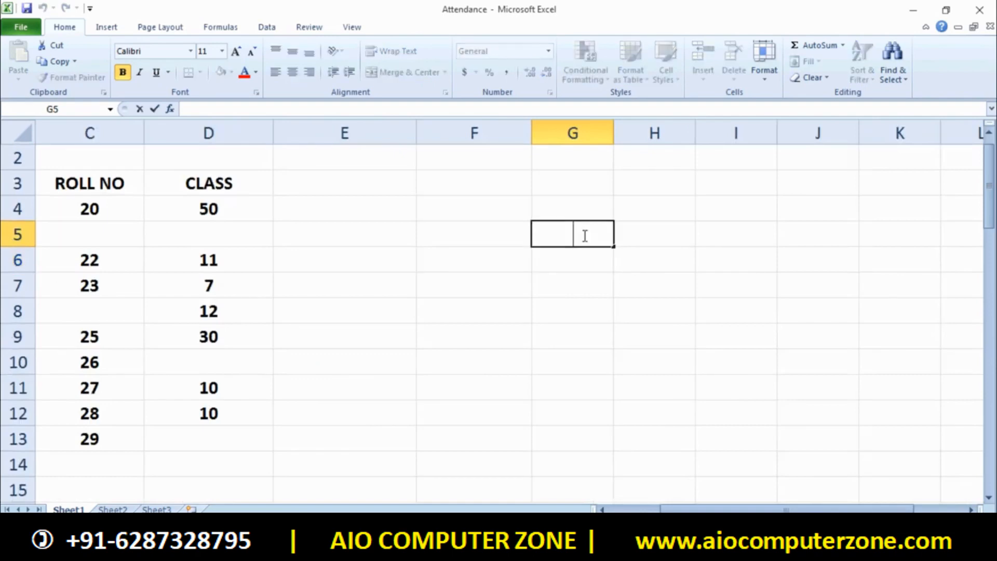
type("=COUNT")
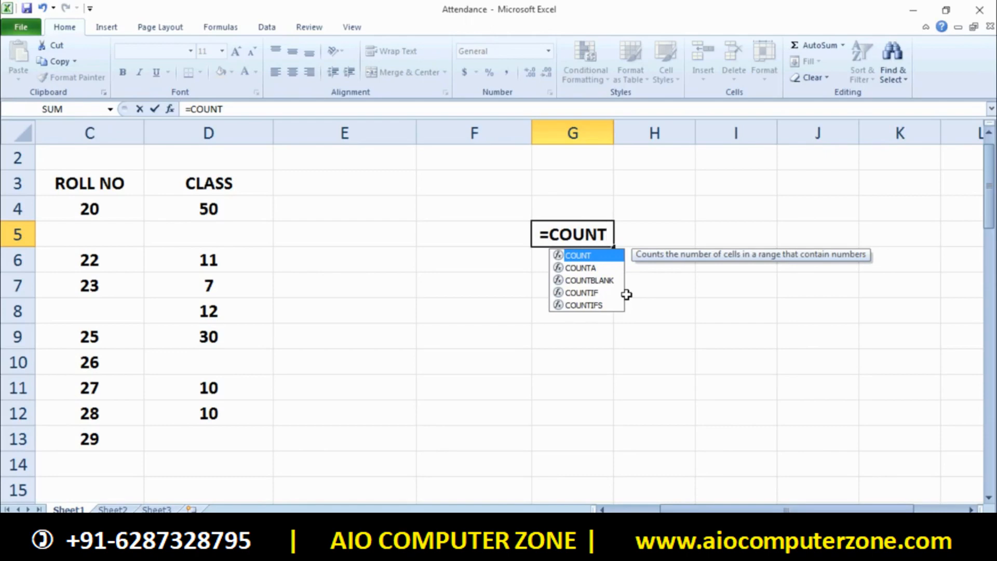
key("BackSpace")
key("BackSpace")
key("BackSpace")
key("BackSpace")
key("BackSpace")
key("BackSpace")
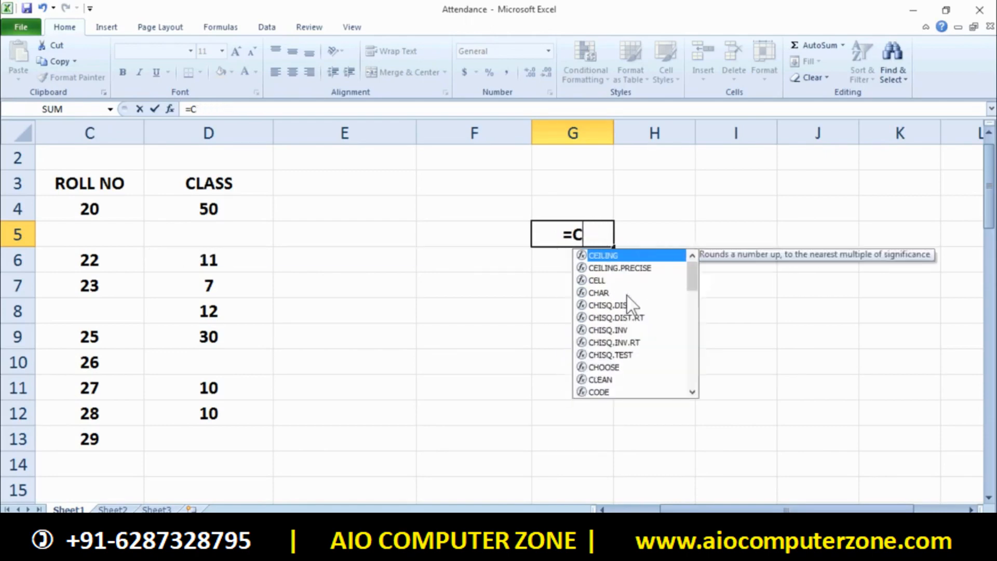
left_click(546, 306)
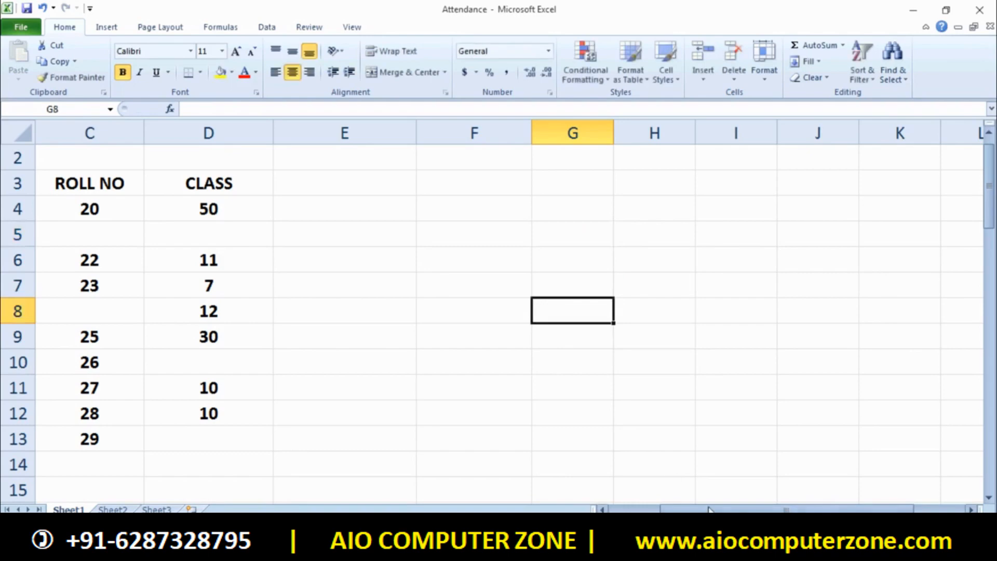
Review the full student table by highlighting range A3:D14 with its S.N, NAME, ROLL NO and CLASS columns
left_click_drag(675, 509, 626, 509)
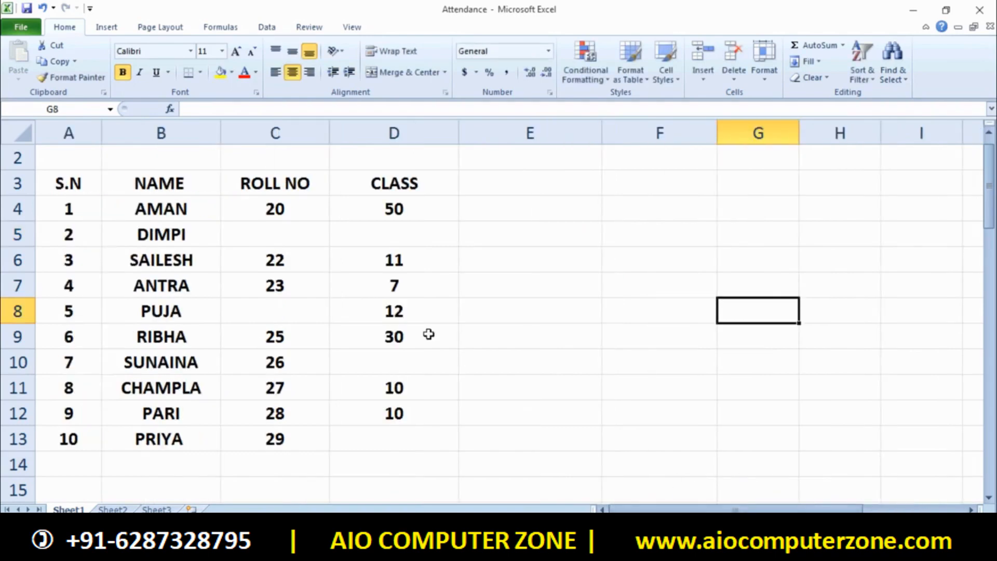
left_click(506, 447)
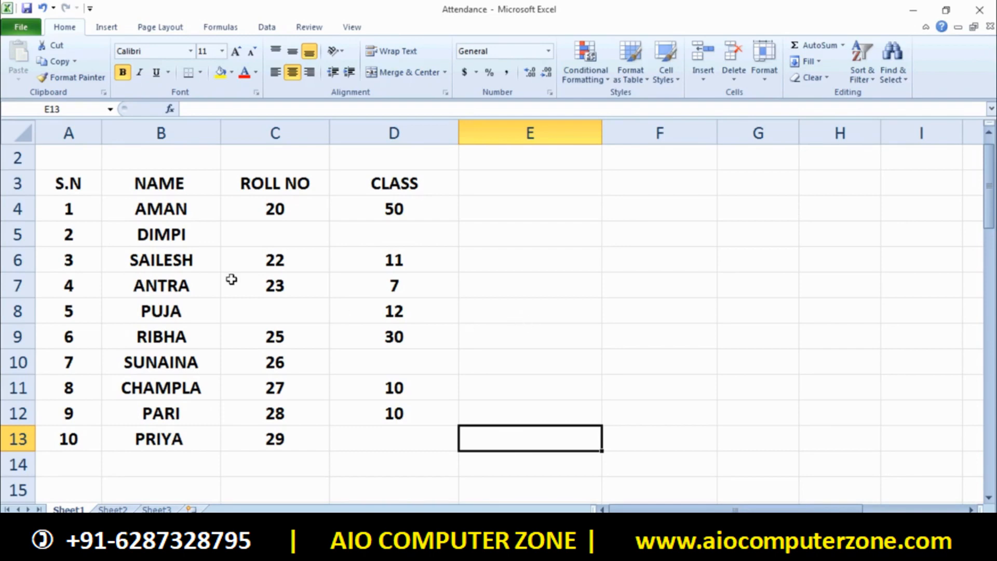
left_click_drag(95, 185, 427, 459)
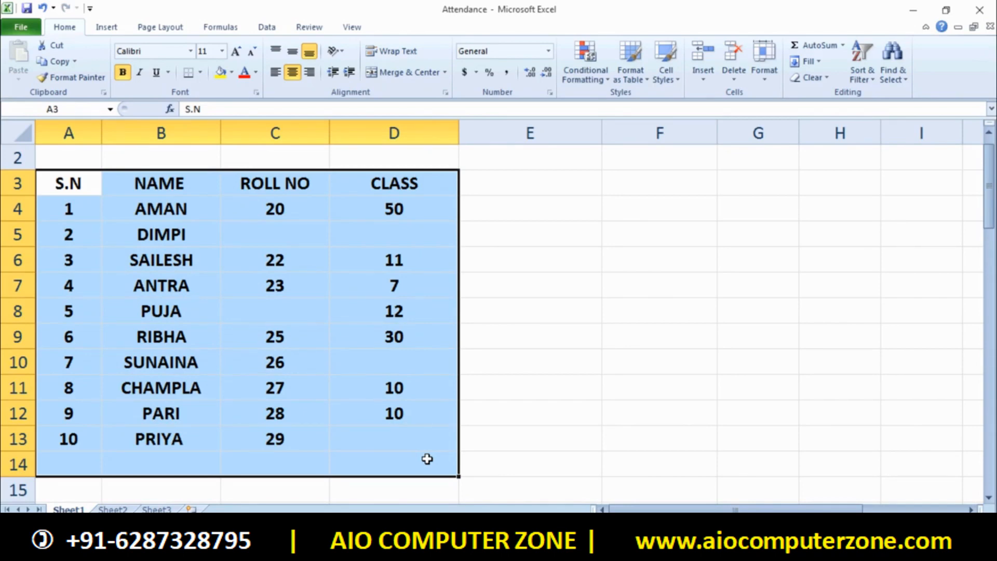
double_click(569, 211)
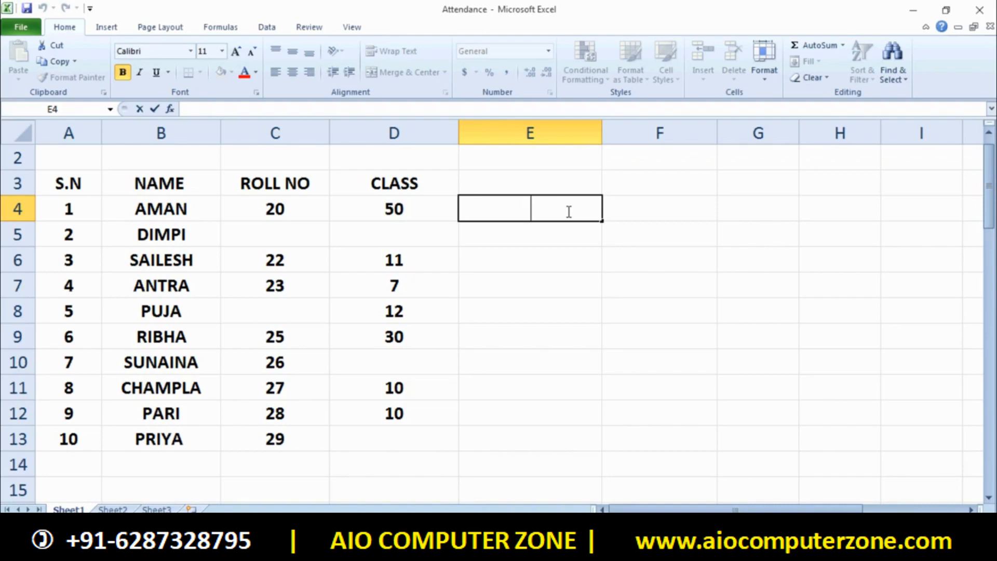
type("=COUNT")
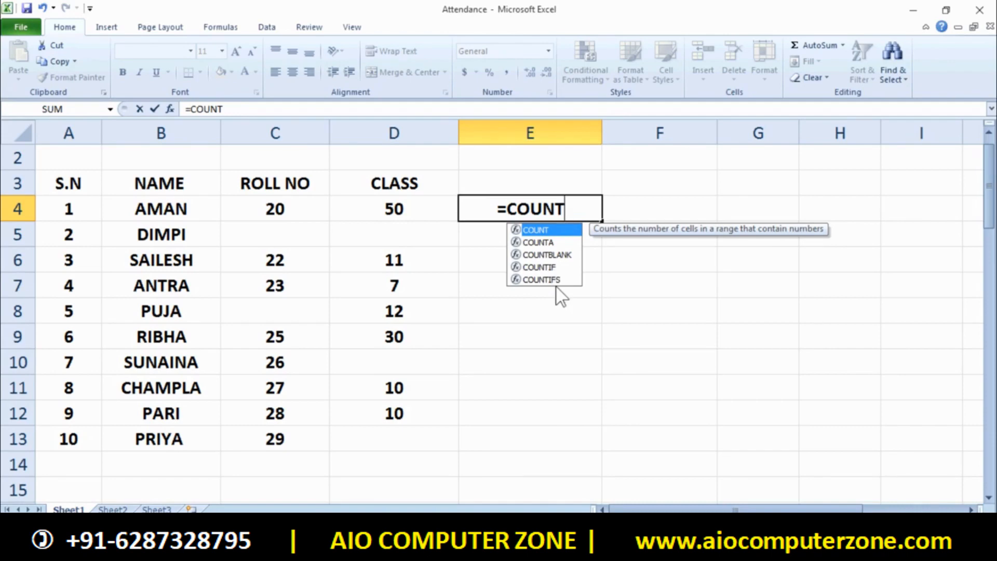
key("BackSpace")
key("BackSpace")
key("BackSpace")
key("BackSpace")
key("BackSpace")
key("BackSpace")
left_click(750, 311)
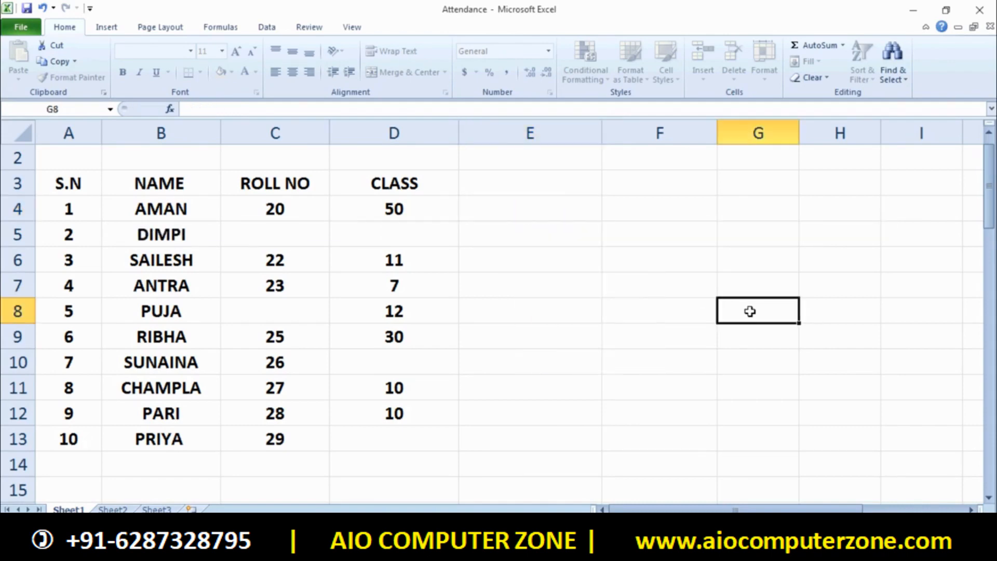
Enter the formula =COUNT(A3:D13) in cell E9 to count the table's numeric cells
left_click(668, 315)
left_click(530, 337)
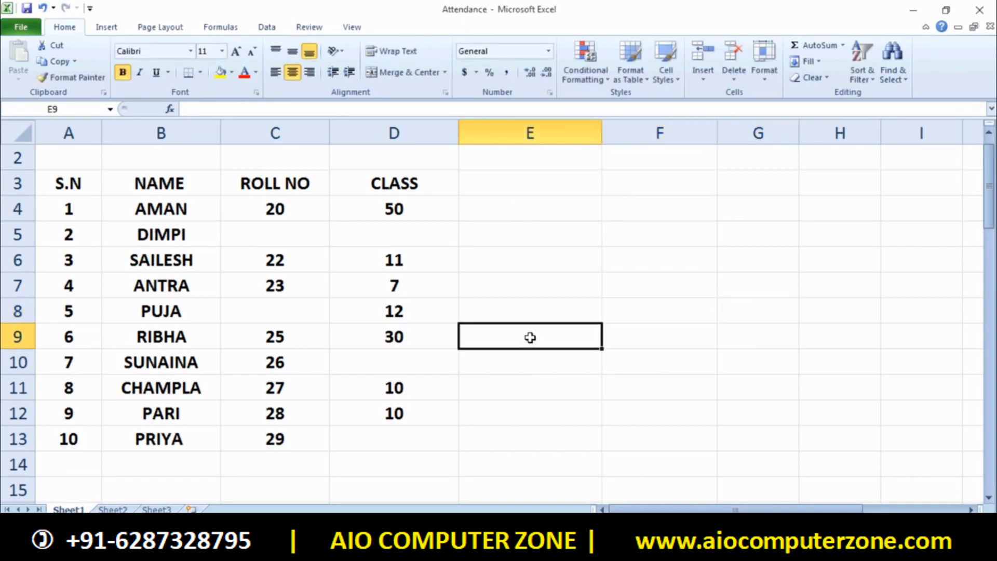
type("=COU")
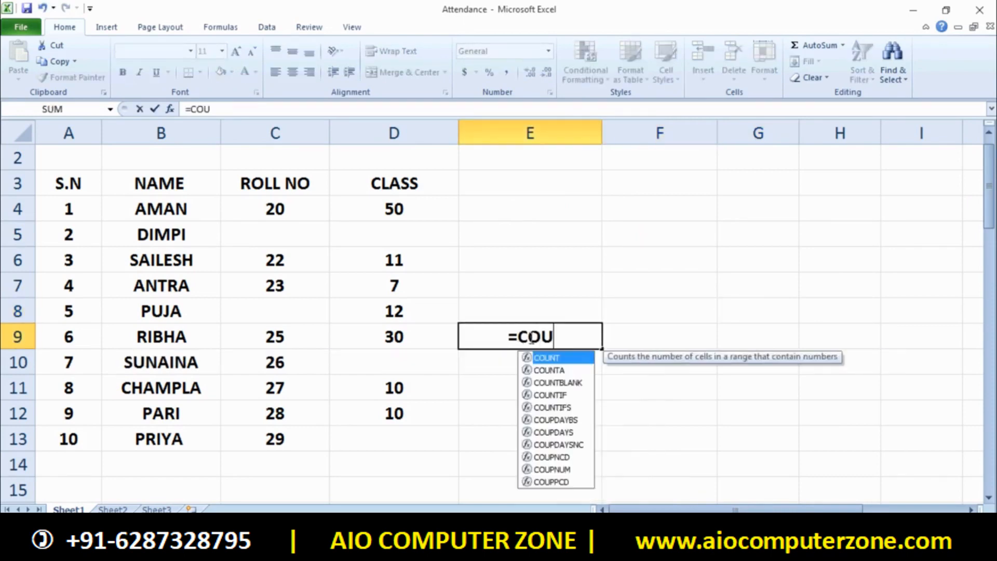
type("NT(")
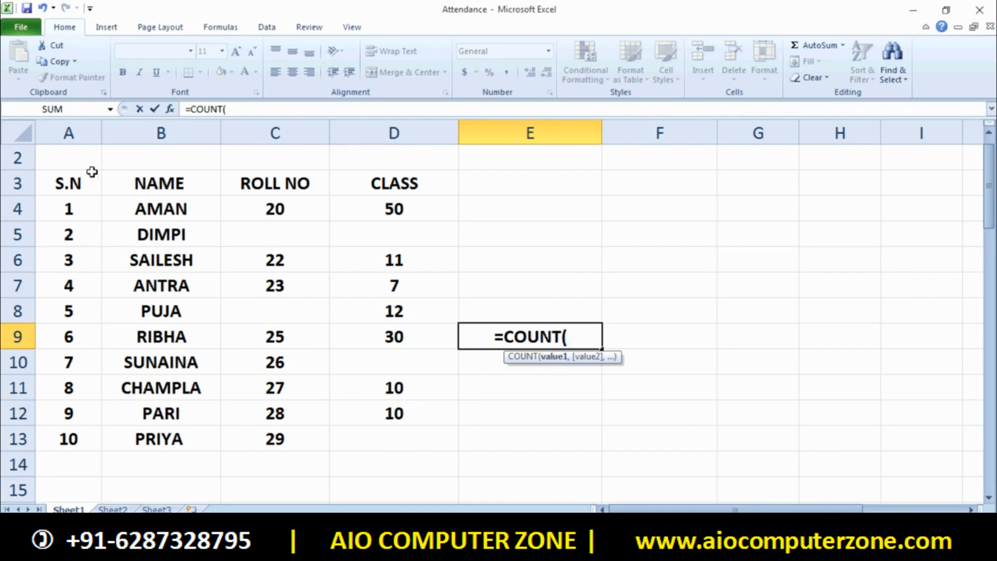
left_click_drag(66, 183, 390, 447)
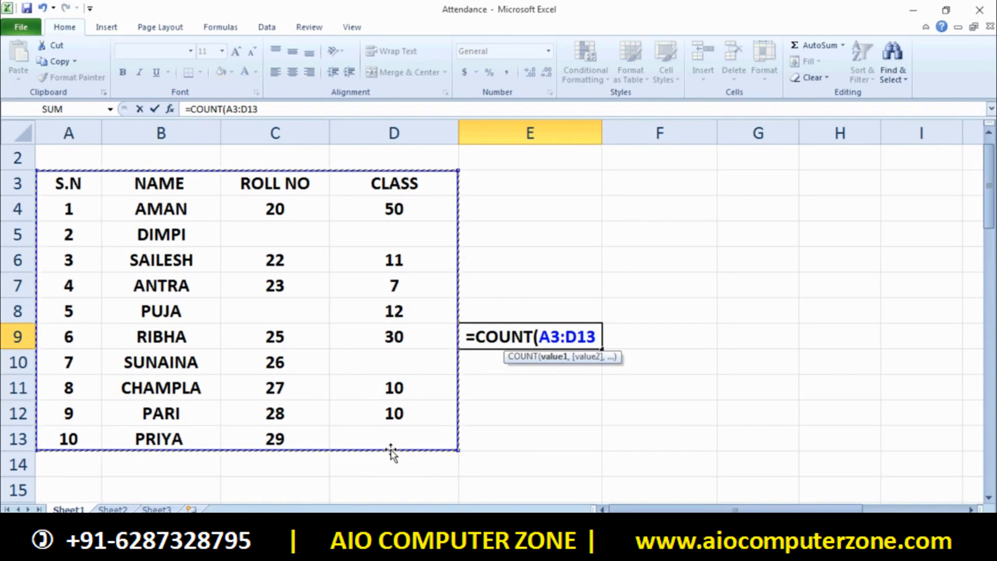
type(")")
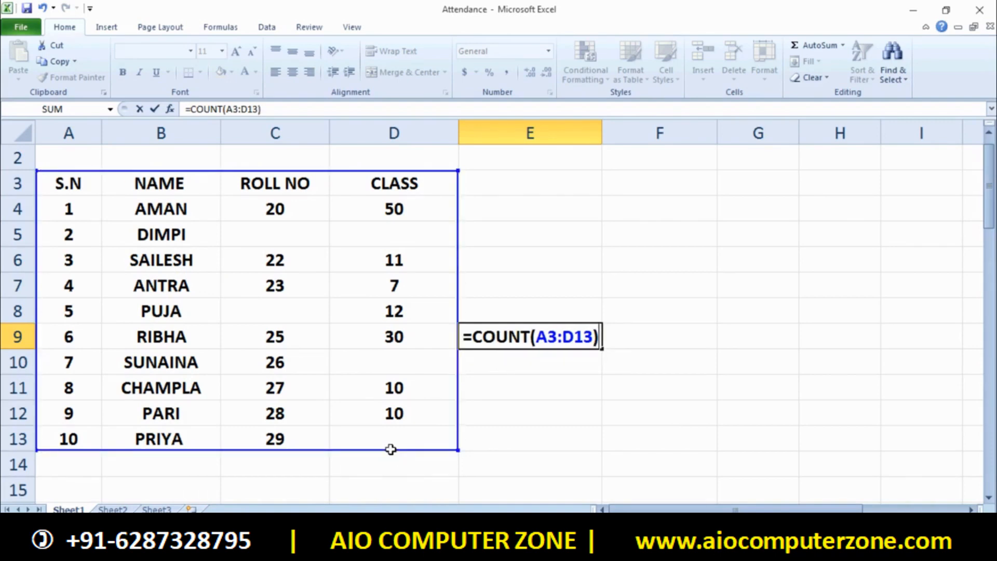
key("Return")
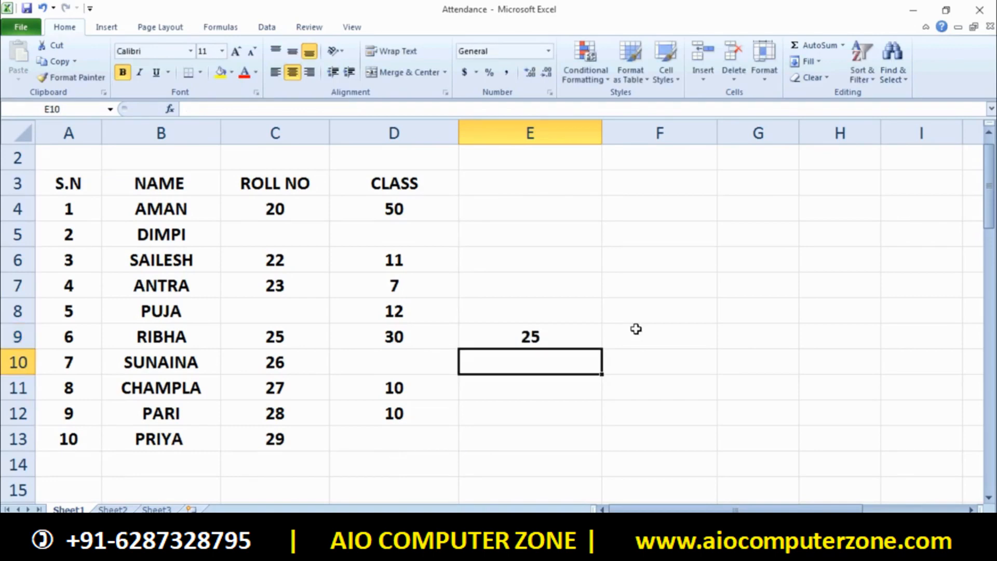
Examine the COUNT formula in E9 and compare the numeric S.N, ROLL NO and CLASS columns with the text in the NAME column
left_click(565, 336)
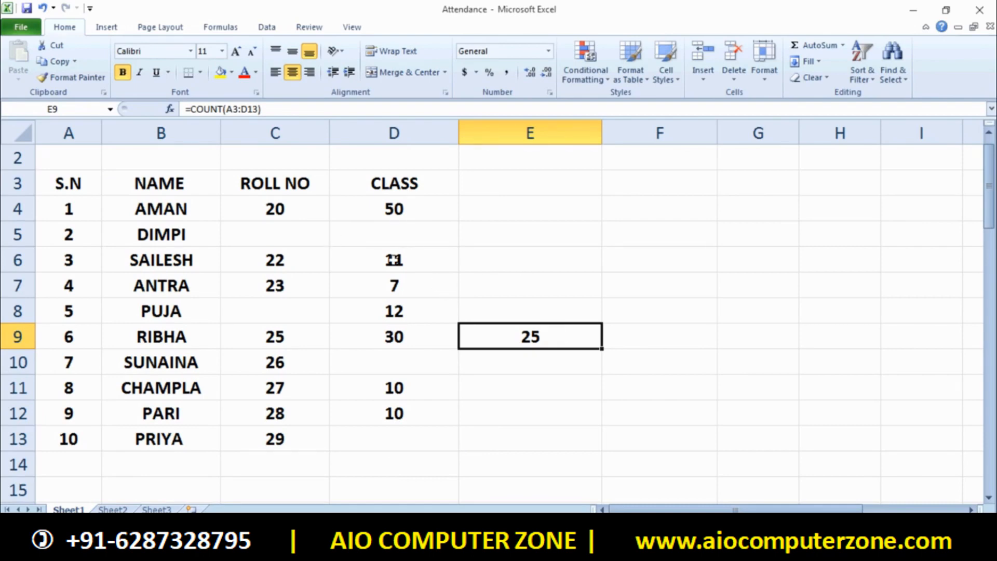
left_click_drag(70, 217, 72, 439)
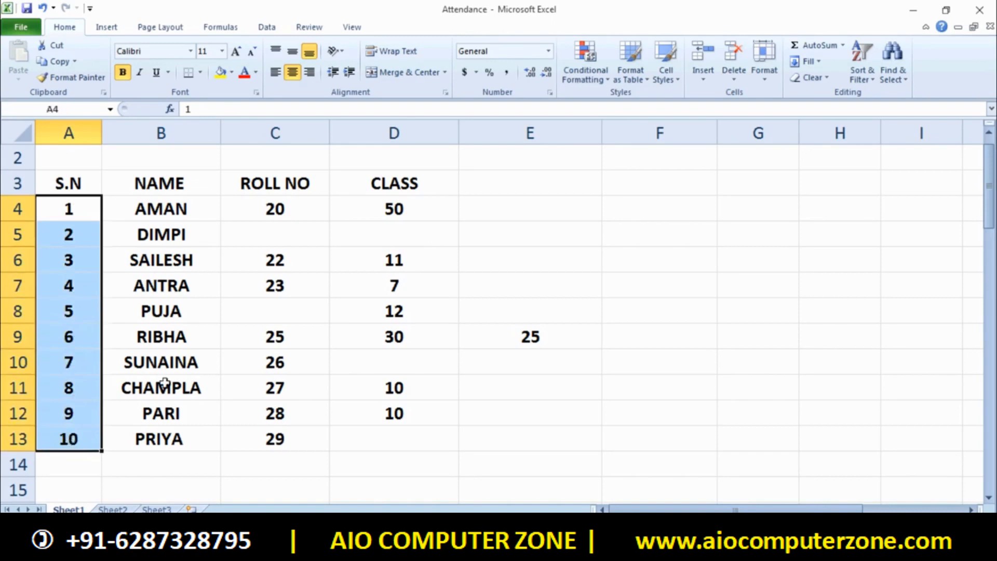
left_click_drag(279, 210, 275, 440)
left_click_drag(375, 200, 405, 431)
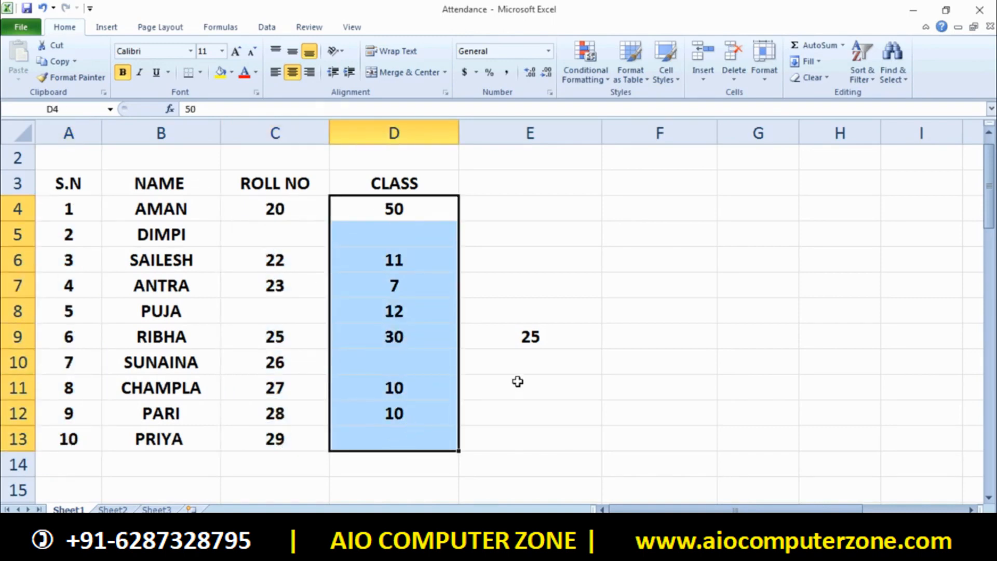
left_click(573, 295)
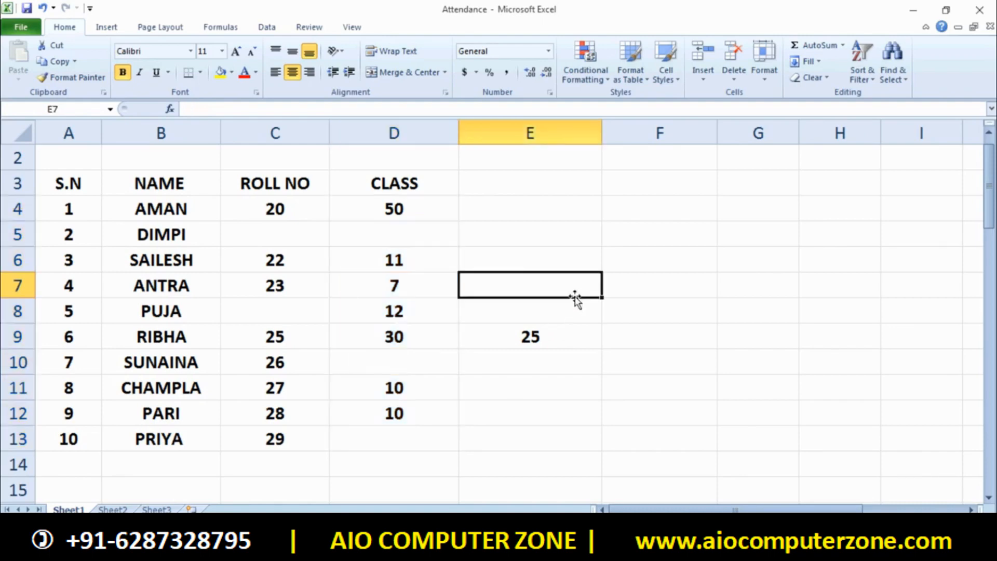
left_click(152, 187)
left_click_drag(153, 187, 165, 438)
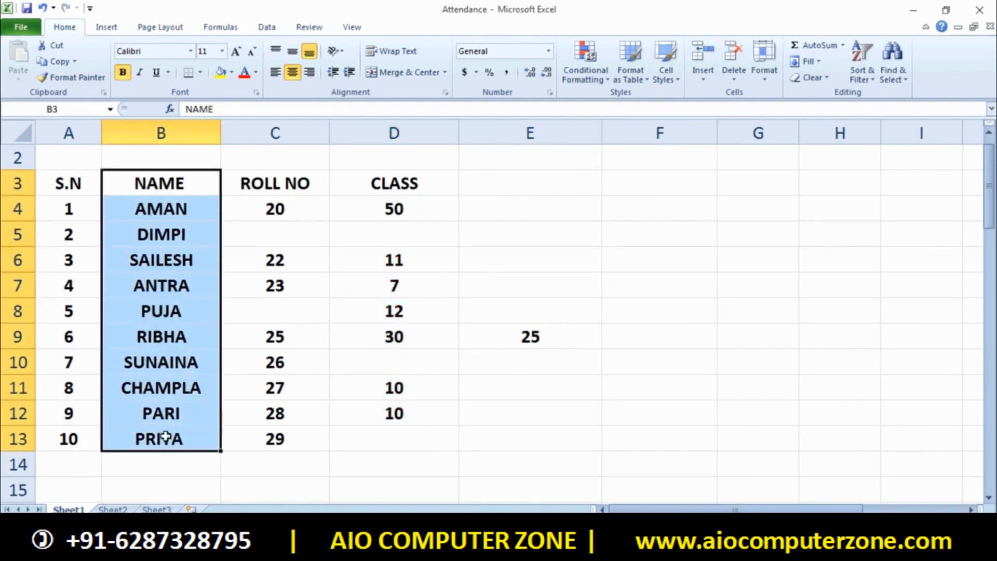
left_click(461, 405)
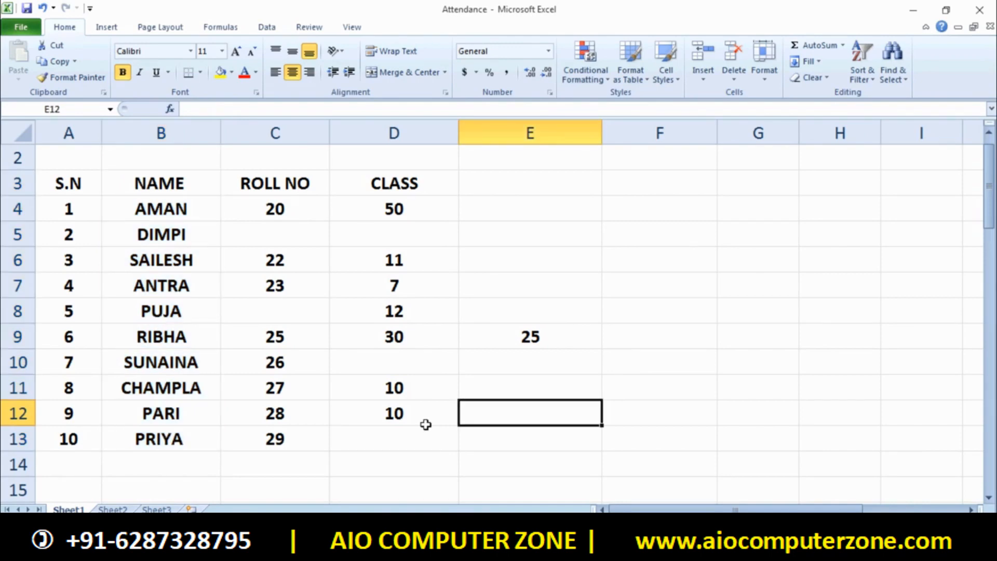
Enter the formula =COUNTA(A3:D14) in cell E10 to count the table's non-empty cells
left_click(542, 366)
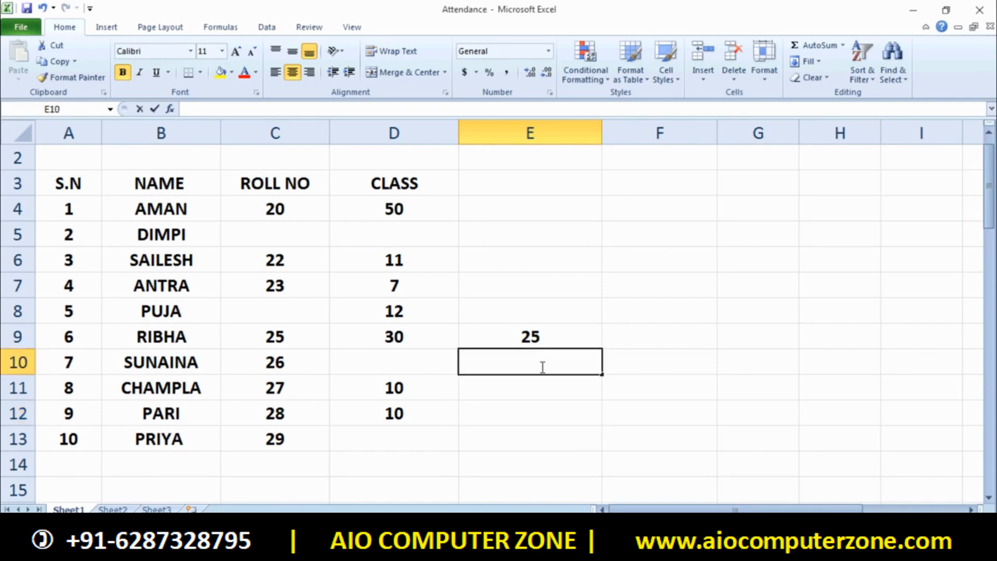
type("=C")
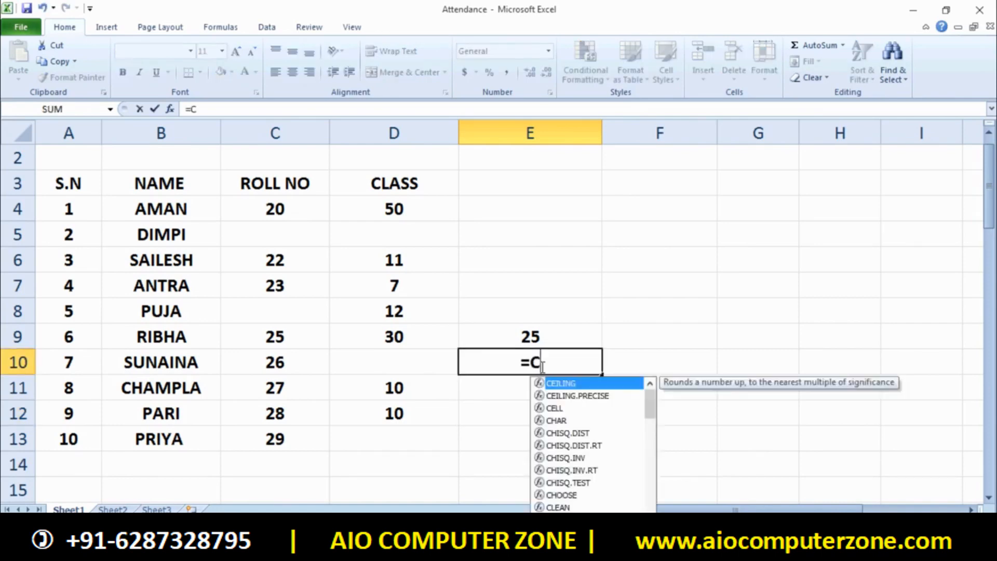
type("OUNTA(")
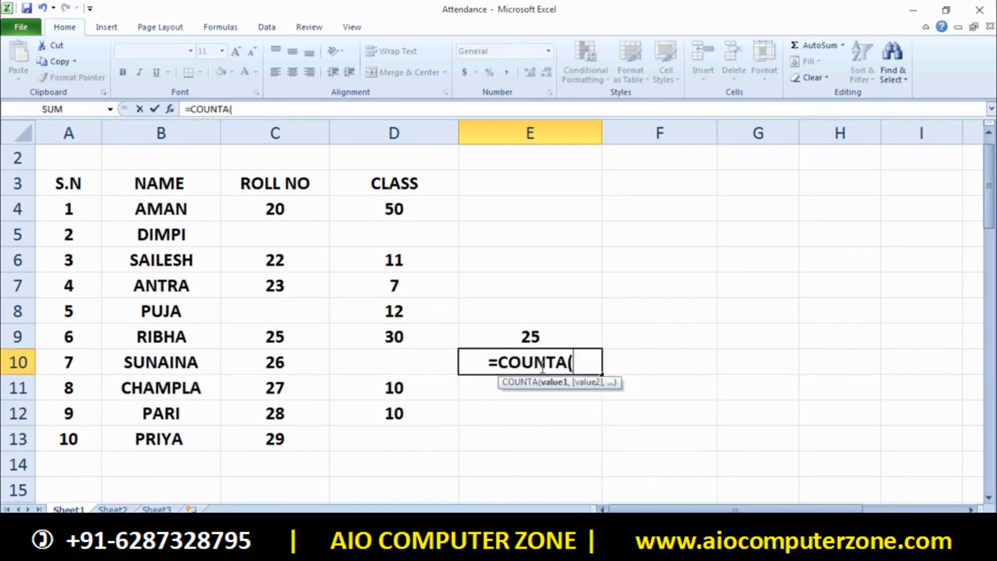
left_click_drag(445, 463, 64, 187)
type(")")
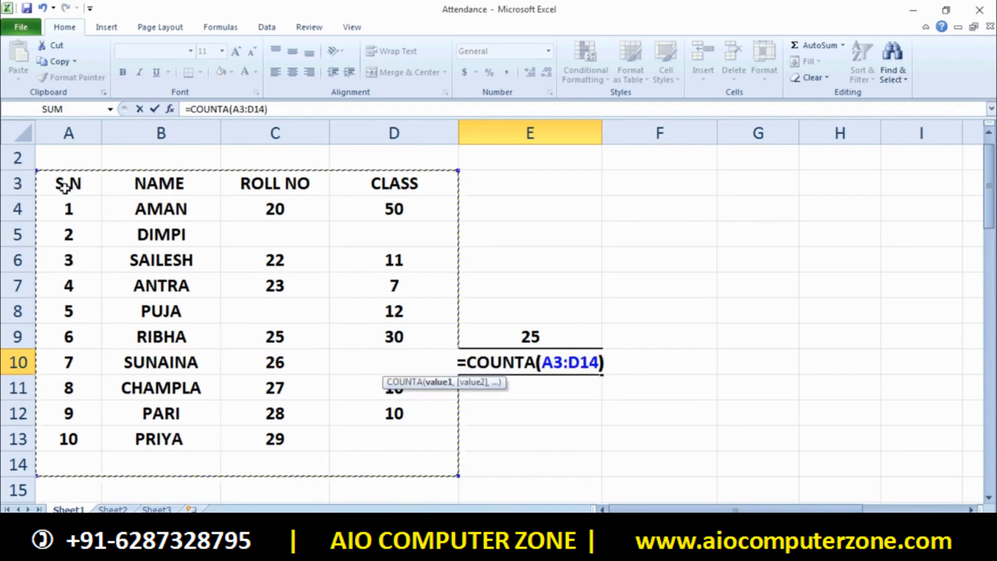
key("Return")
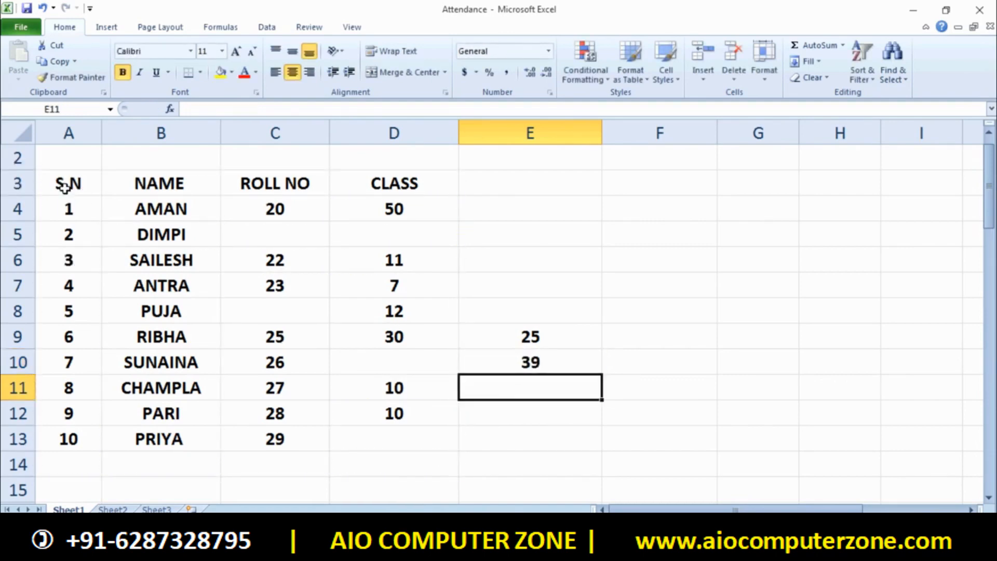
Clear the COUNT and COUNTA formulas from cells E8:E10
left_click(543, 353)
left_click_drag(553, 313, 550, 358)
key("Delete")
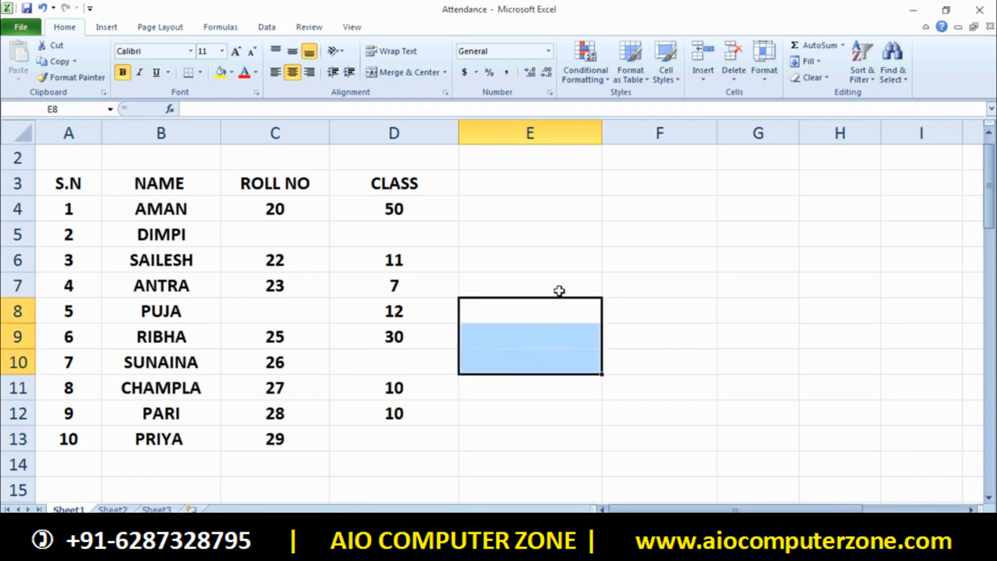
left_click(558, 265)
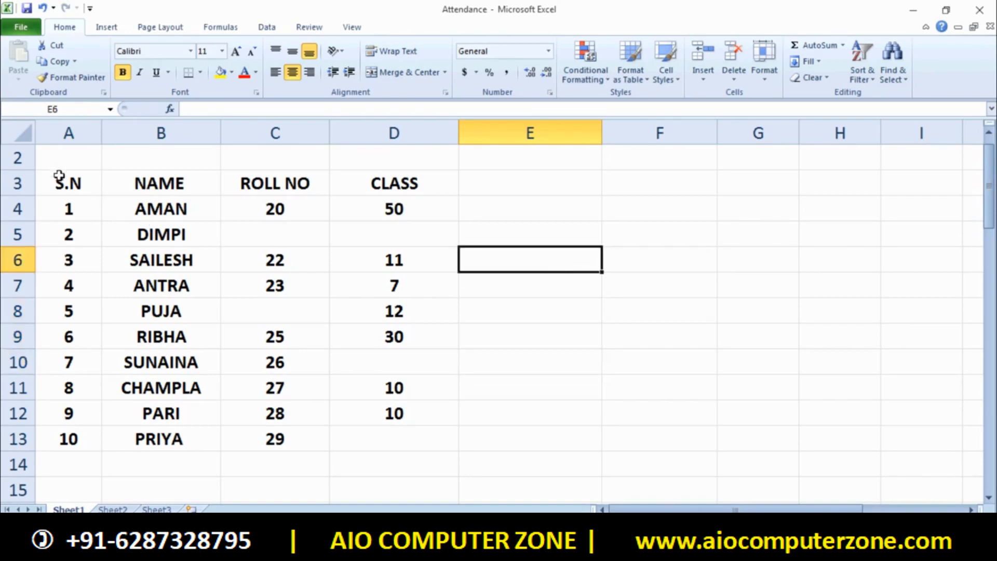
Enter the formula =COUNTBLANK(A3:D13) in cell E10 to count the table's empty cells
left_click_drag(58, 166, 413, 429)
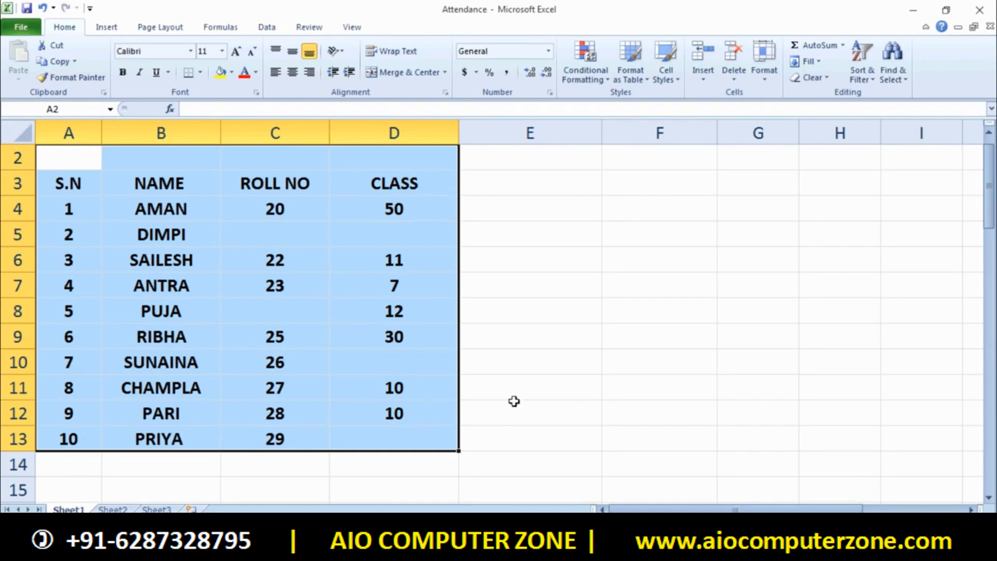
left_click(553, 397)
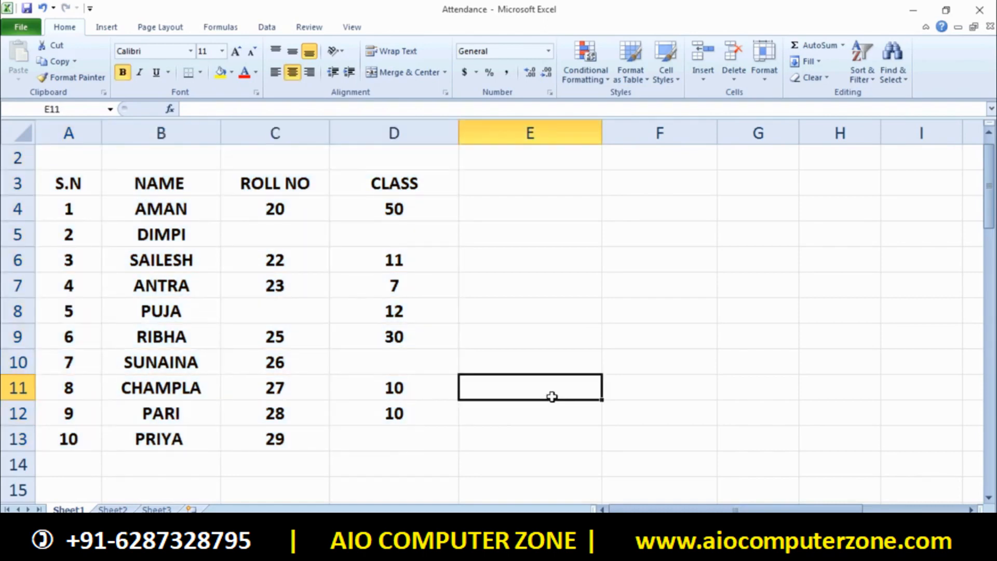
double_click(550, 370)
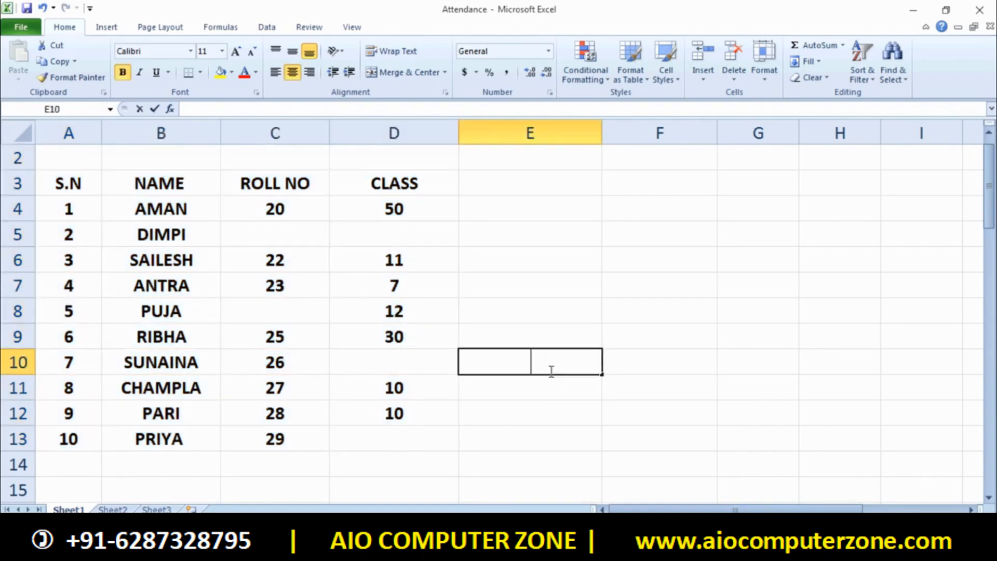
type("=COUNTB")
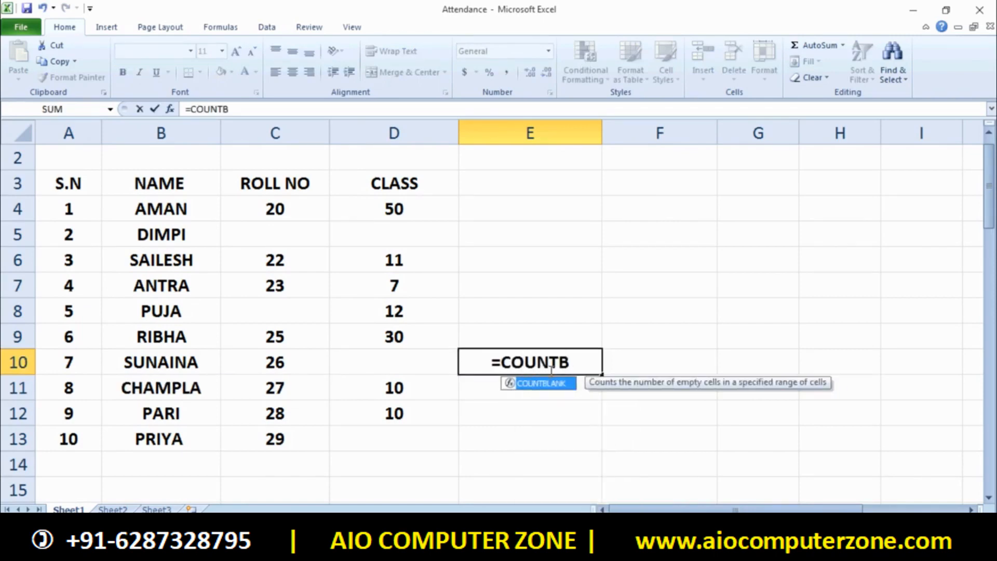
key("BackSpace")
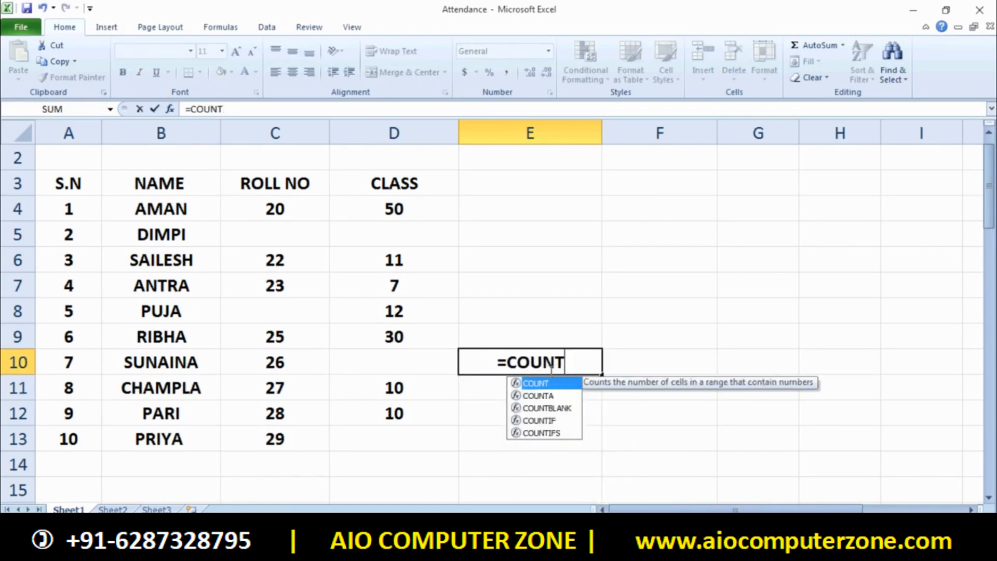
type("N")
key("BackSpace")
type("BLAN")
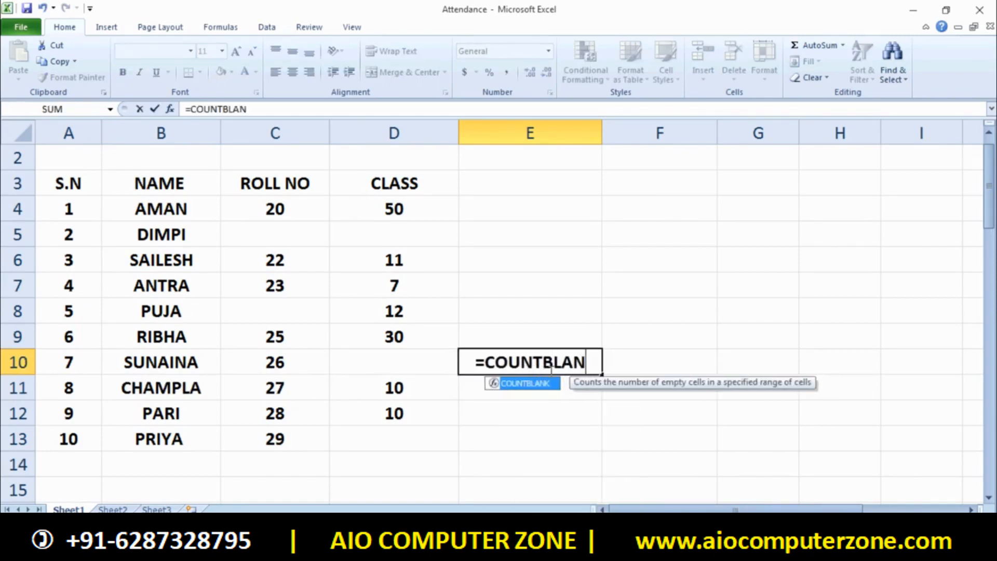
type("K(")
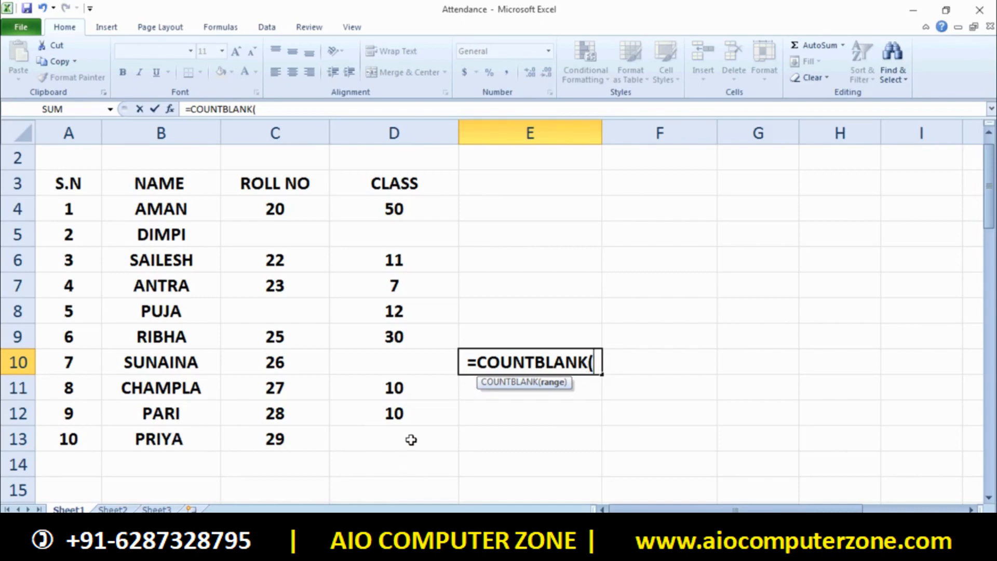
left_click_drag(410, 438, 77, 188)
type(")")
key("Return")
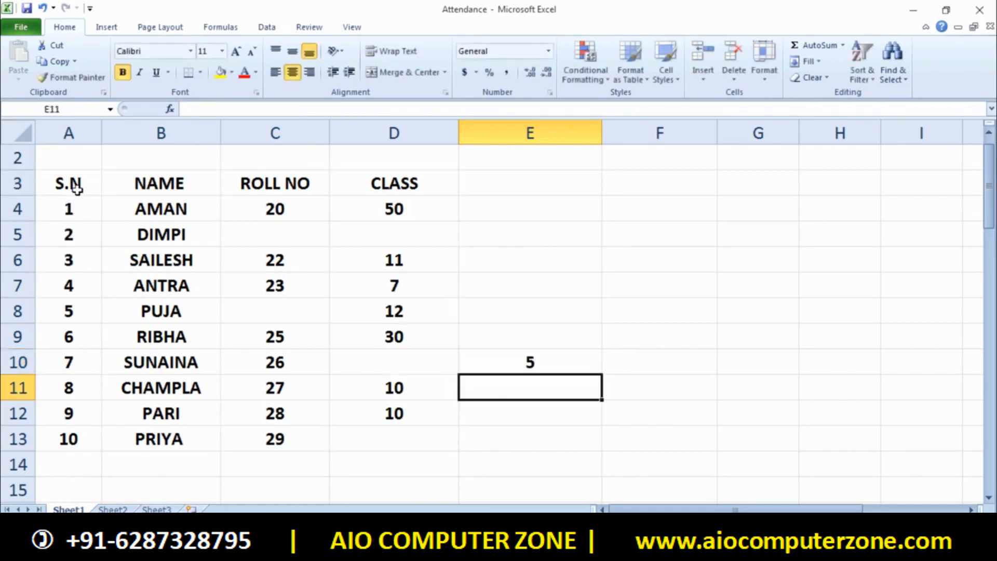
Examine the COUNTBLANK formula in E10 and compare it with the empty cells in the ROLL NO and CLASS columns
left_click(540, 365)
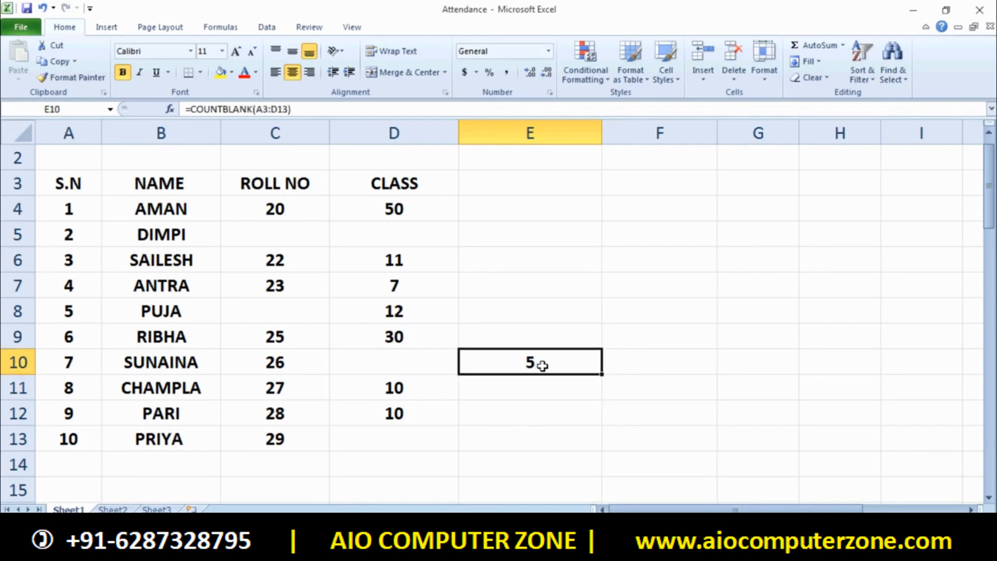
left_click(269, 238)
left_click(363, 237)
left_click(335, 316)
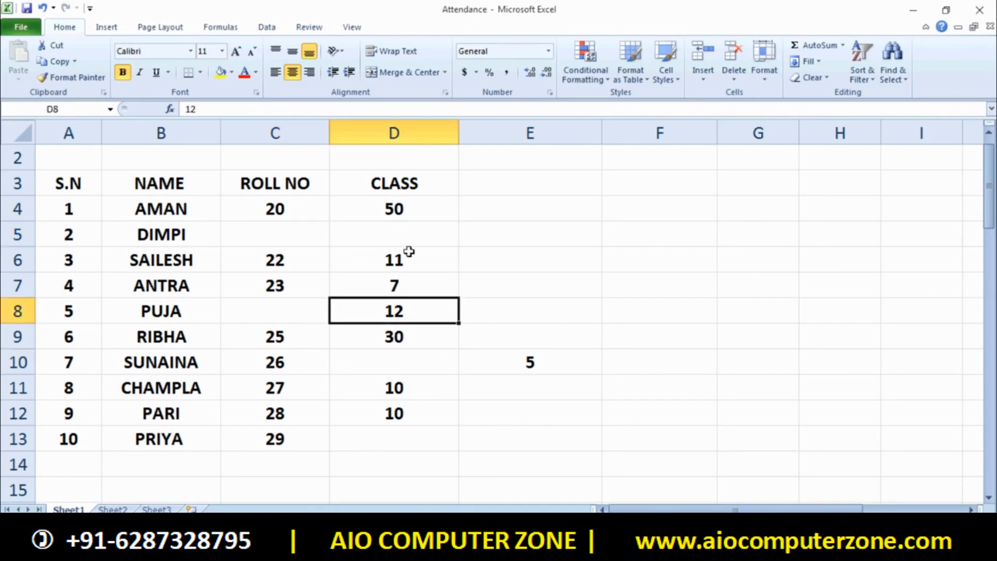
left_click(413, 228)
left_click(257, 242)
left_click(264, 305)
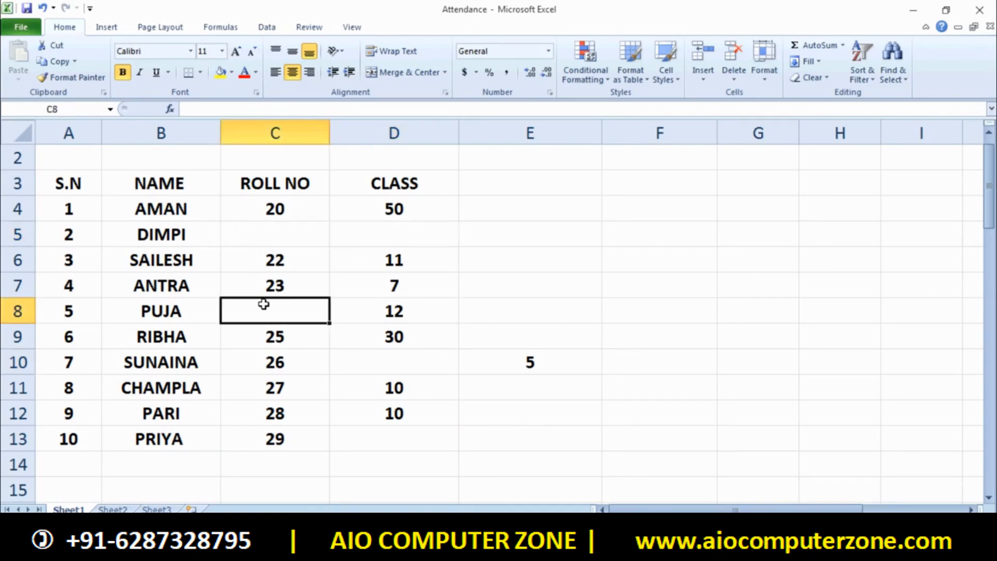
left_click(369, 433)
left_click(395, 365)
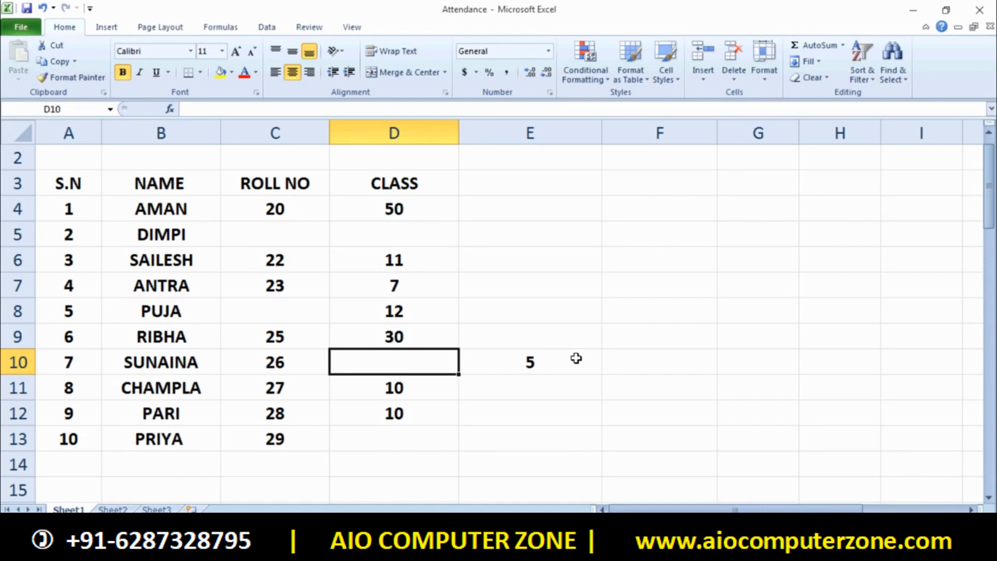
Clear the contents of cells C11, C6, D12, D6 and D9 to test the COUNTBLANK formula
left_click(298, 387)
key("Delete")
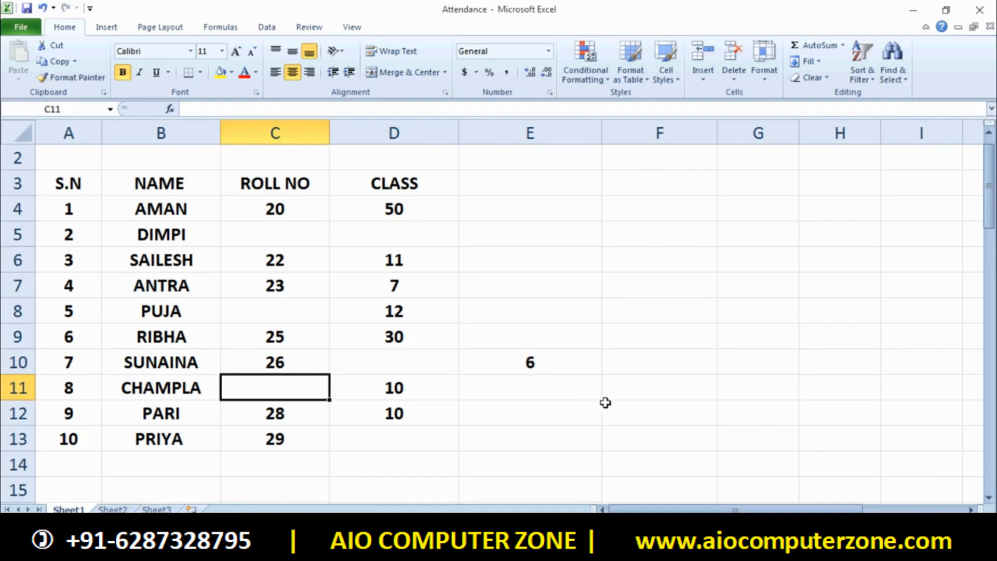
left_click(295, 264)
key("Delete")
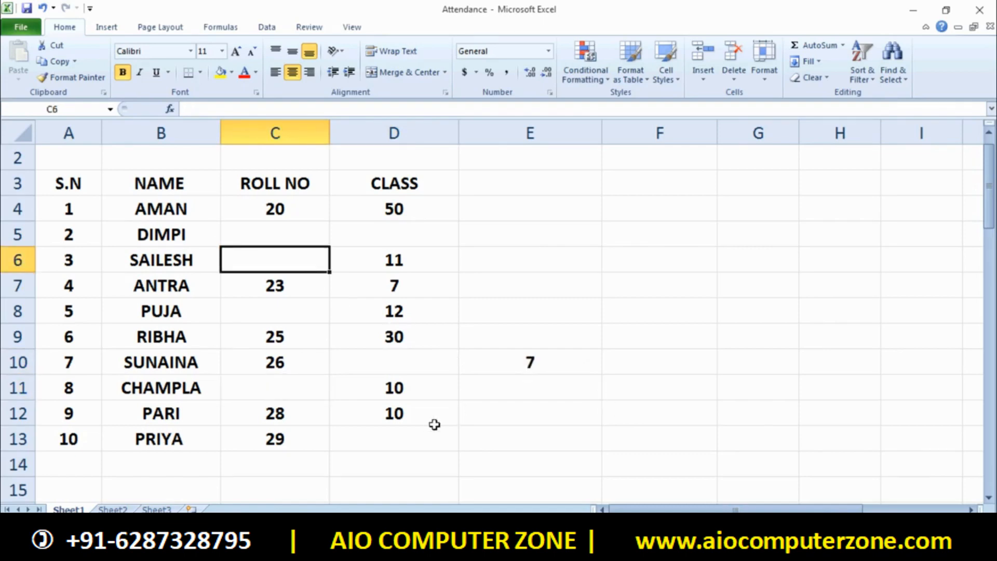
left_click(407, 419)
key("Delete")
left_click(410, 255)
key("Delete")
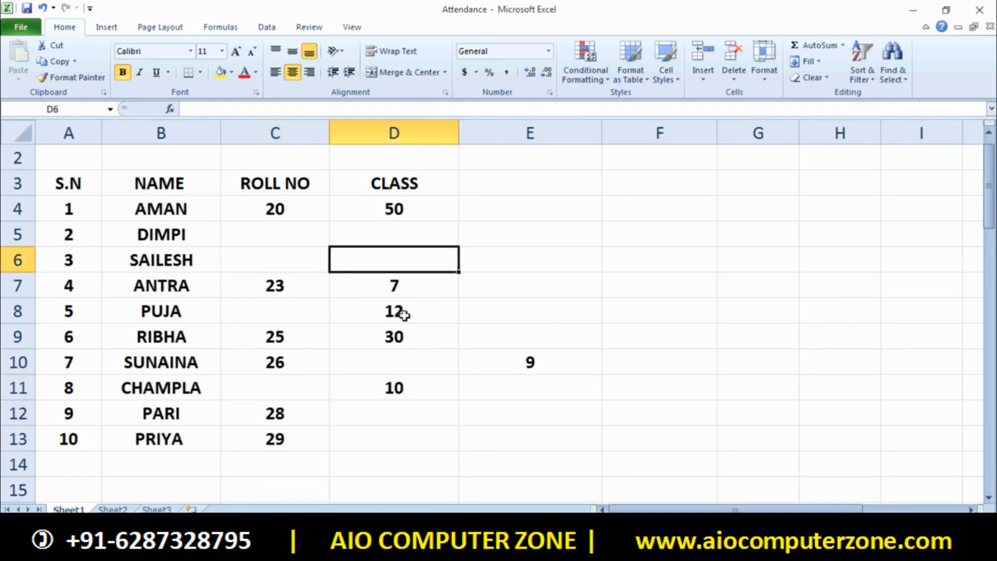
left_click(403, 325)
key("Delete")
left_click(545, 334)
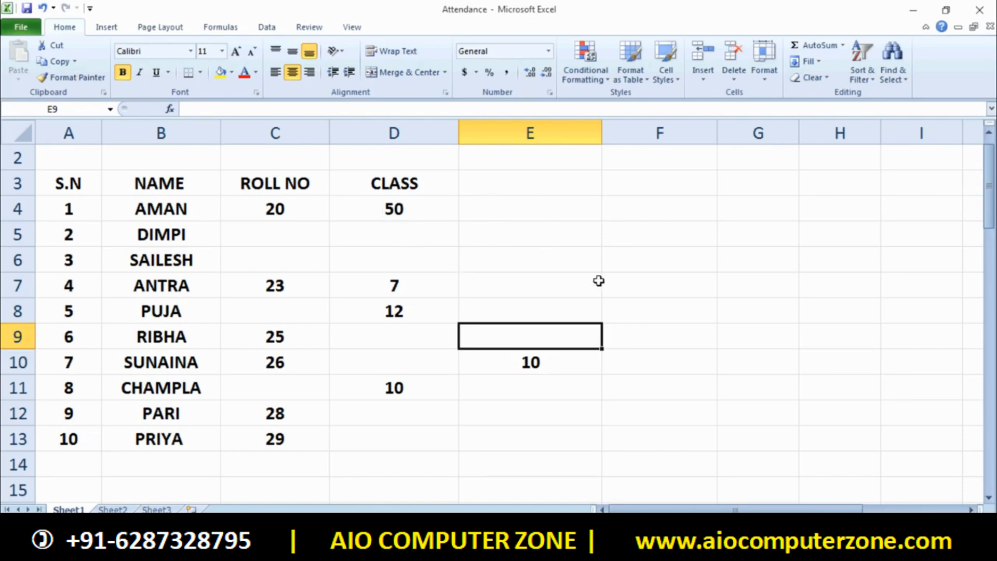
double_click(637, 310)
type("=COUN")
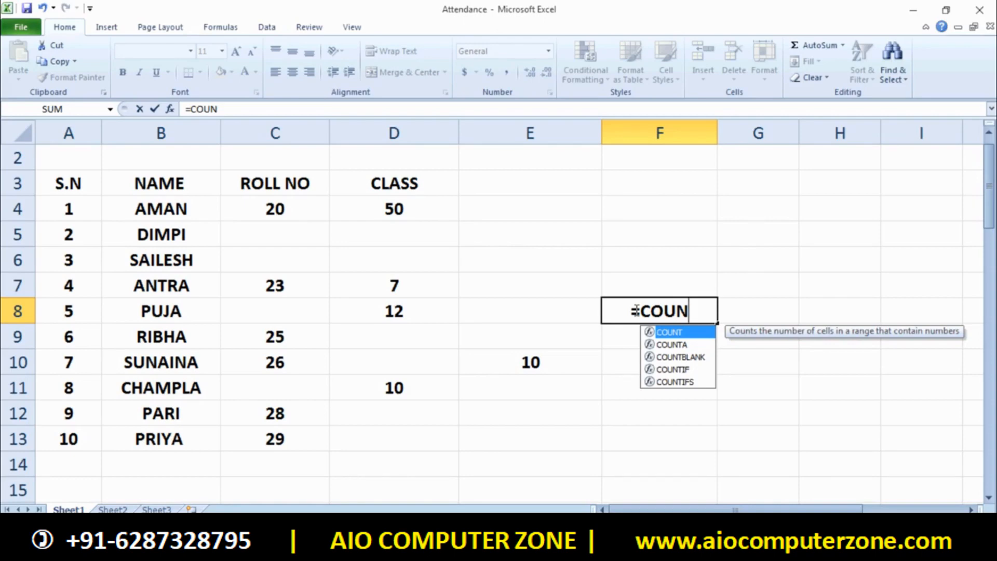
key("BackSpace")
key("BackSpace")
key("BackSpace")
key("BackSpace")
key("BackSpace")
key("Escape")
left_click(695, 390)
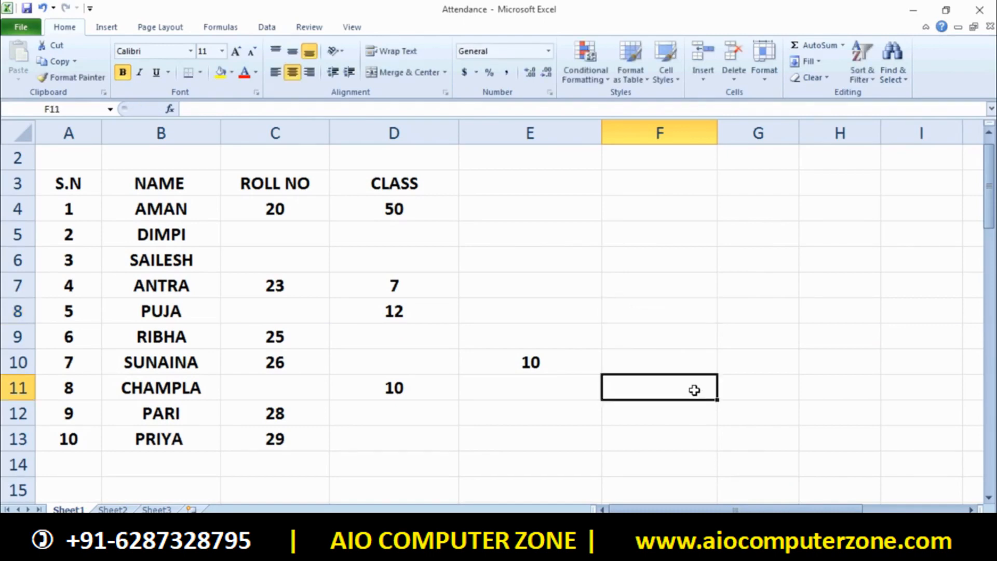
Clear the ABSENT and PRESENT headings and their counts from H55:I58 beside the attendance table
scroll(694, 390, "down", 19)
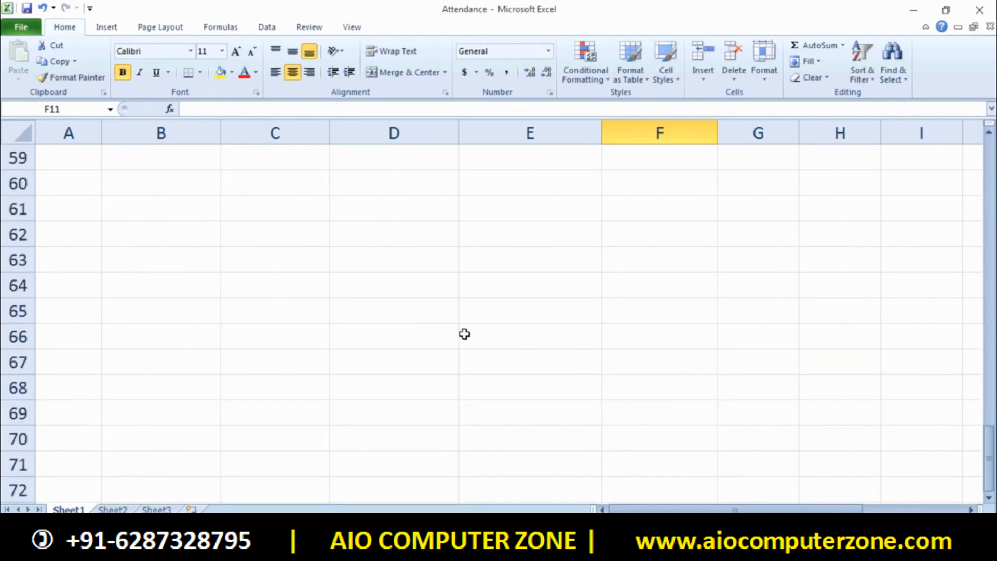
scroll(465, 335, "up", 4)
left_click_drag(860, 361, 927, 441)
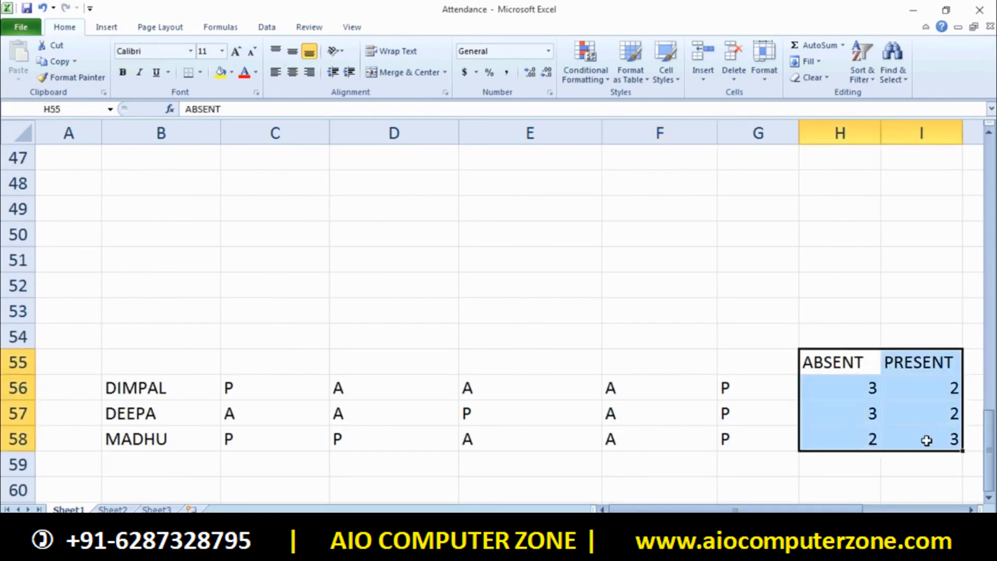
key("Delete")
left_click(858, 438)
scroll(758, 424, "down", 3)
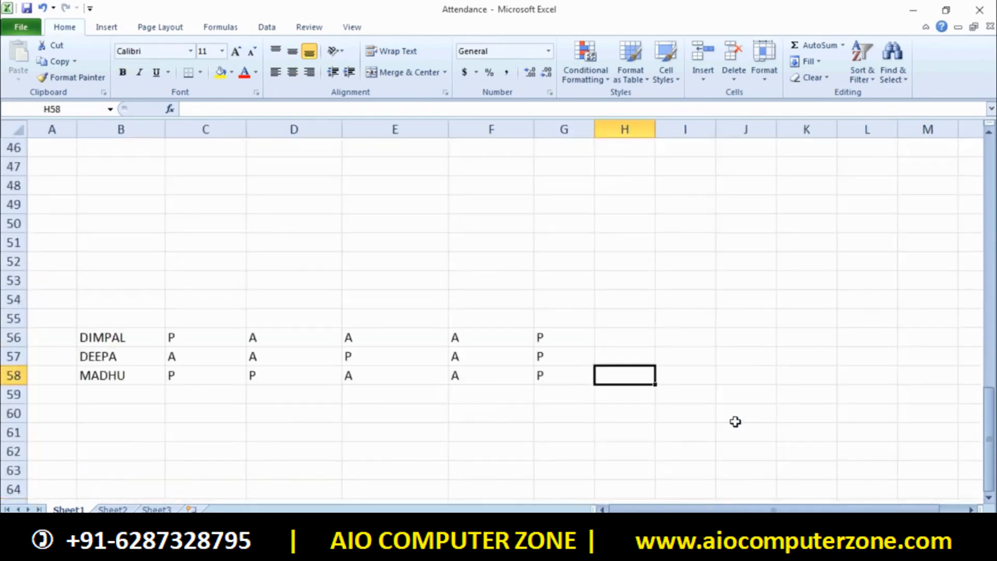
scroll(736, 422, "up", 3)
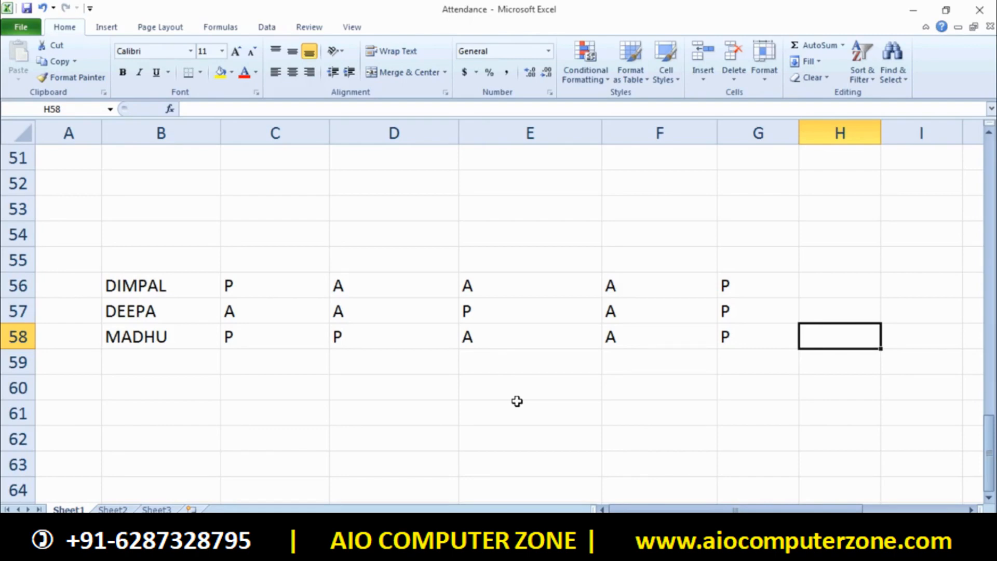
Enter the headings ABSENT in H55 and PRESENT in I55 beside the attendance marks
left_click(125, 350)
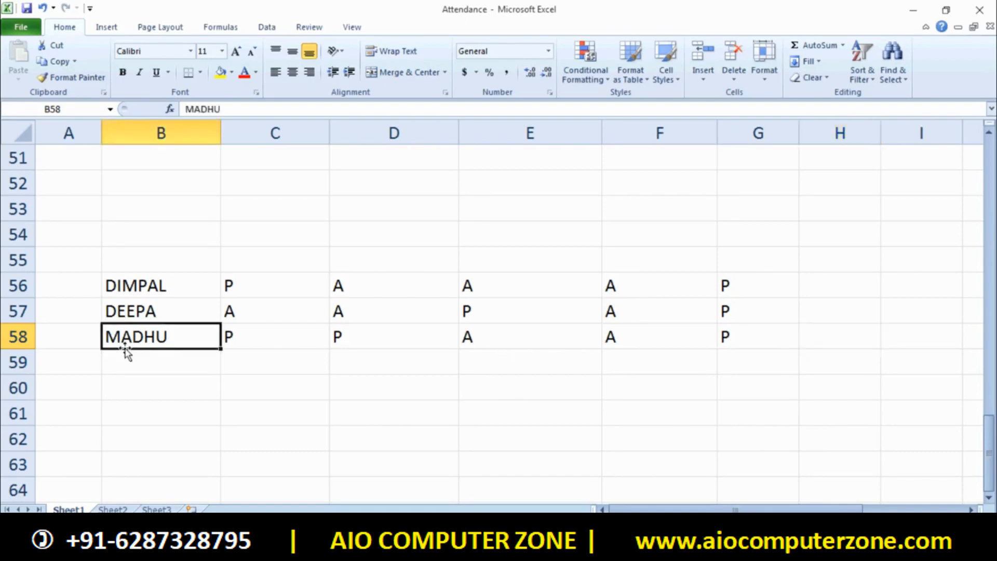
left_click_drag(257, 338, 310, 339)
left_click(804, 388)
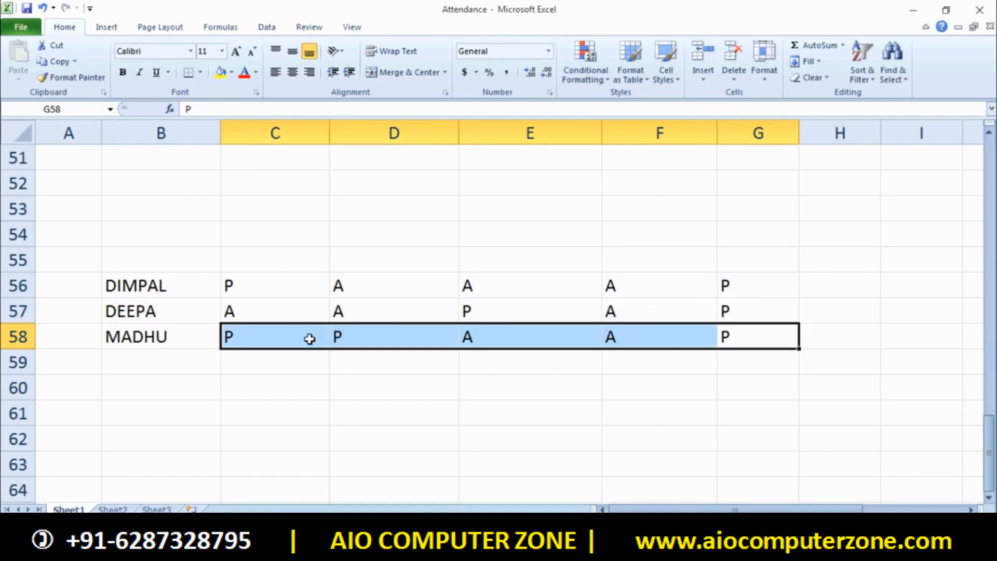
left_click(825, 283)
double_click(826, 259)
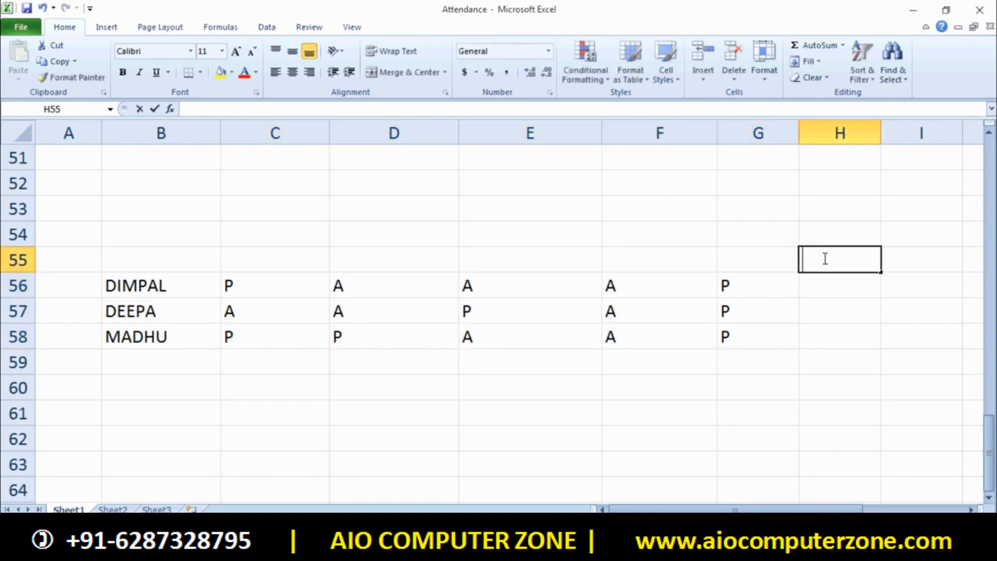
type("ABSEN")
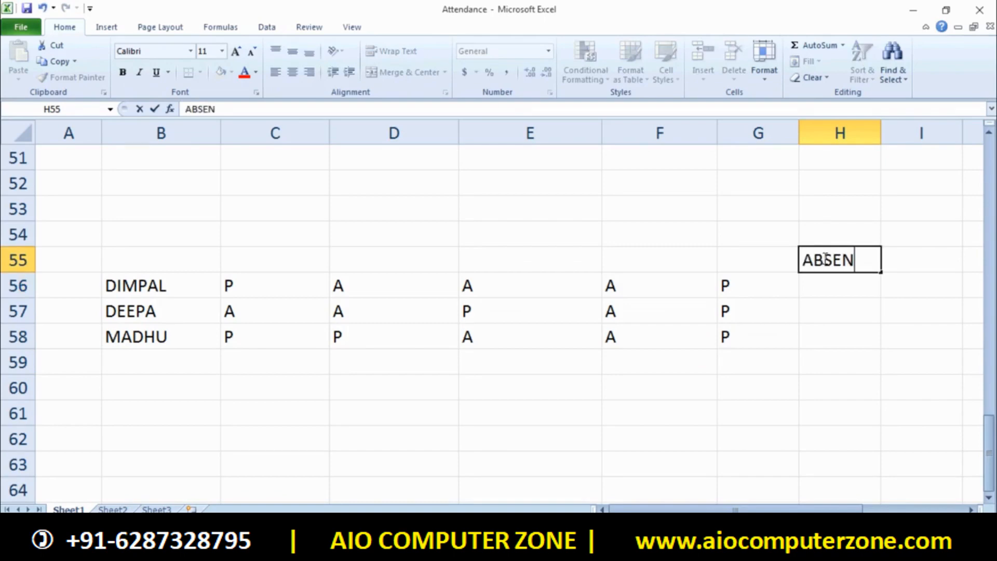
type("T")
key("Tab")
type("PRESENT")
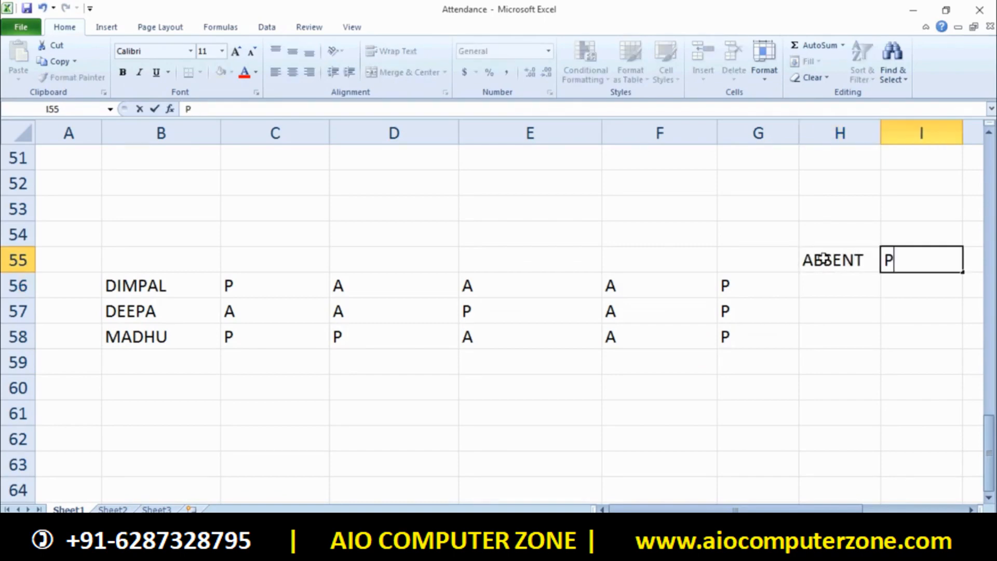
left_click(833, 283)
Examine the first student's attendance row and its empty ABSENT and PRESENT cells
left_click(142, 289)
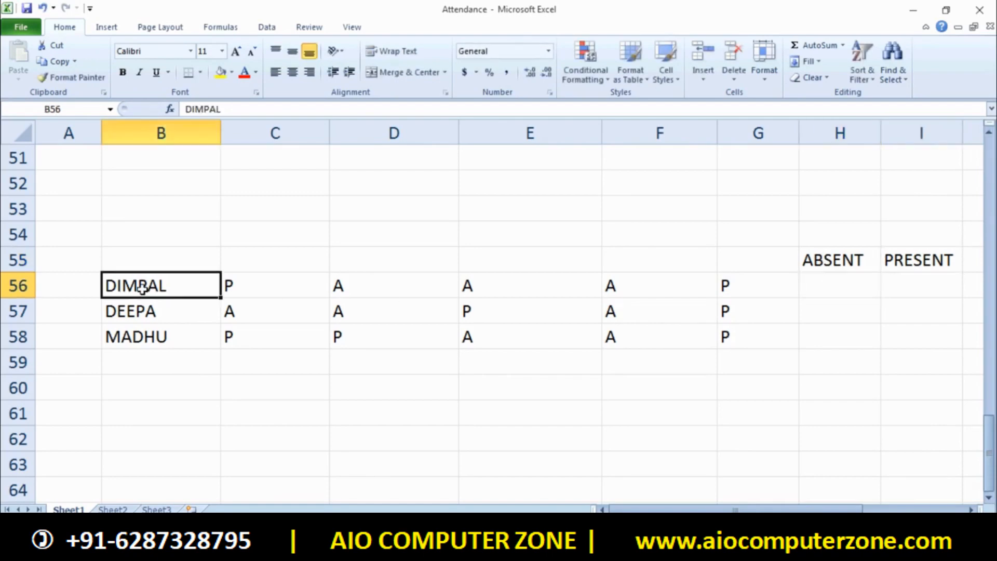
left_click(836, 286)
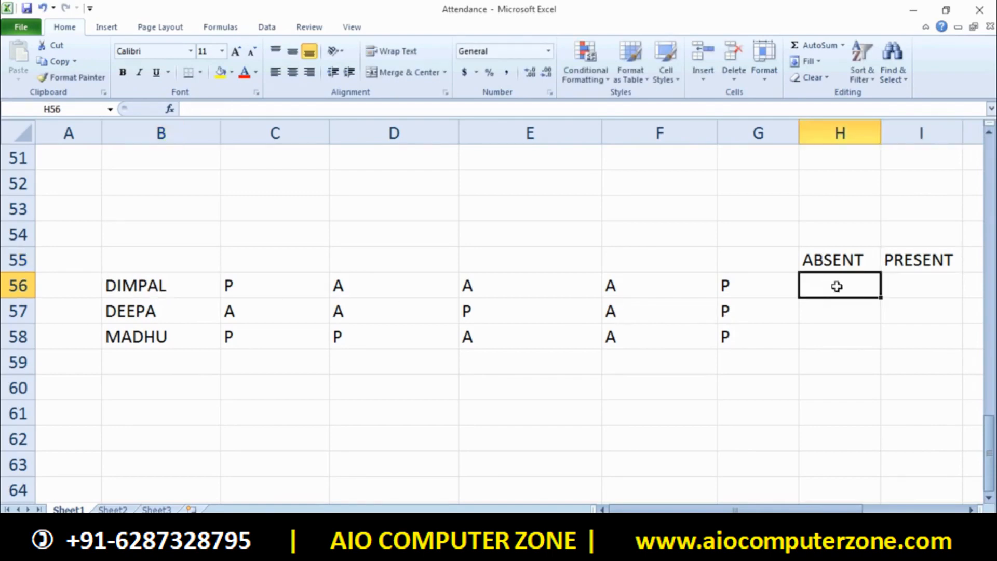
left_click(875, 312)
left_click(862, 285)
left_click(927, 283)
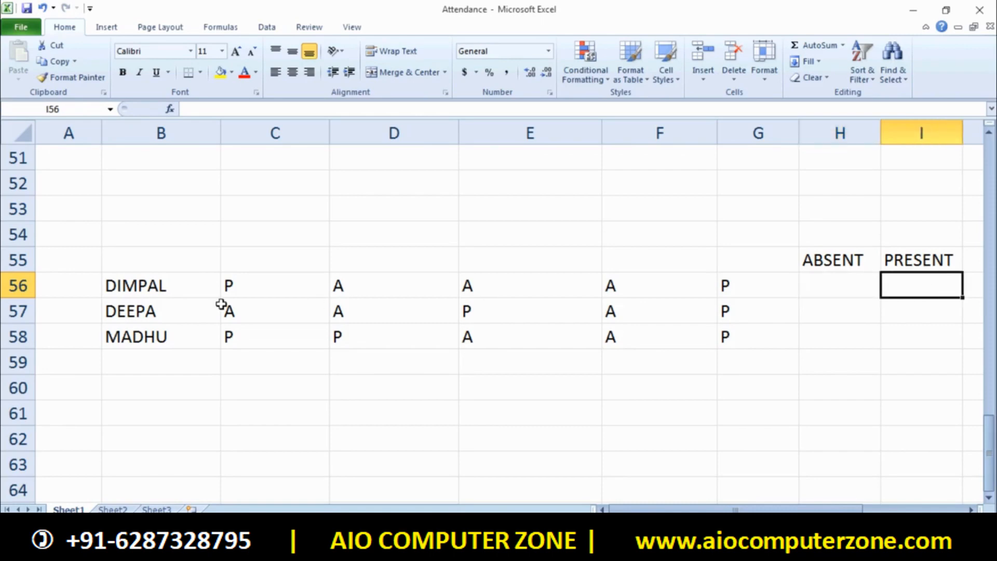
left_click(171, 292)
left_click(906, 291)
Enter =COUNTIF(C56:G56,"A") in H56 to count the first student's absent marks
left_click(862, 287)
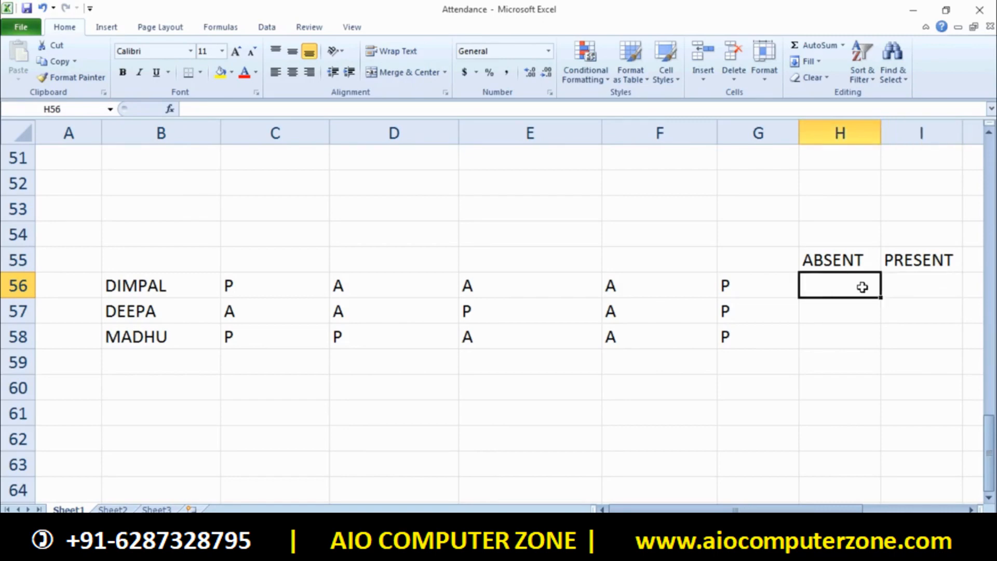
type("=COUNT")
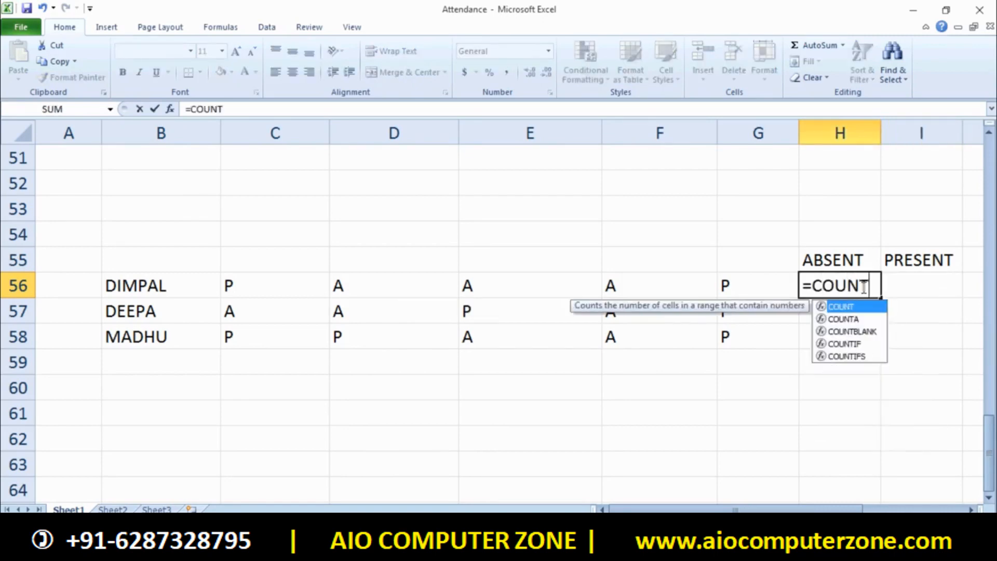
type("IF")
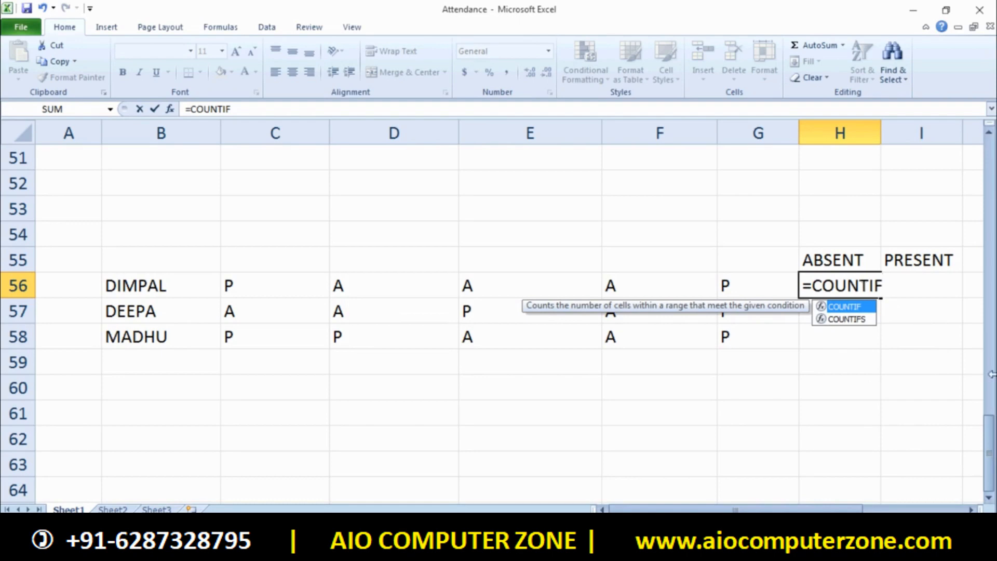
type("(")
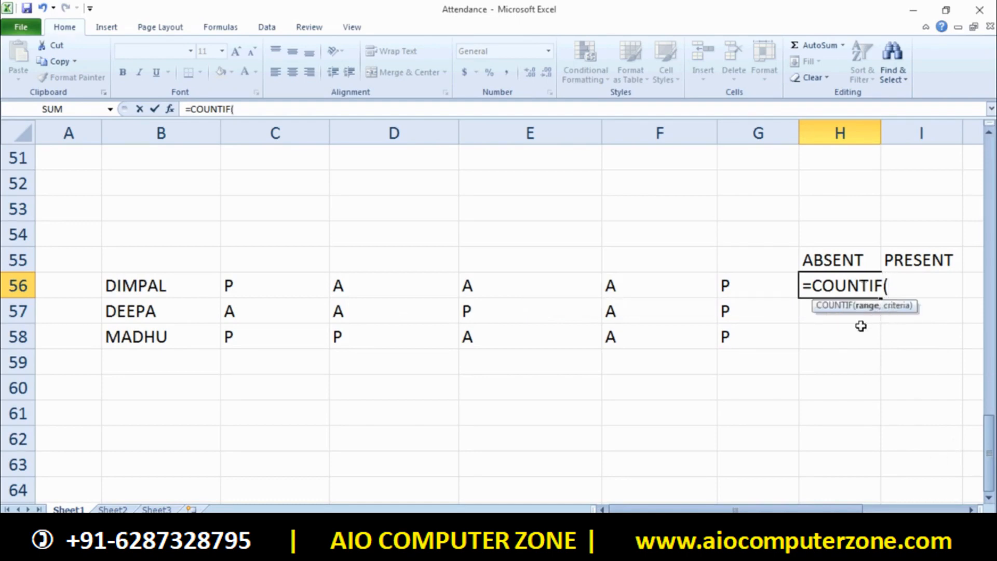
left_click_drag(247, 285, 739, 289)
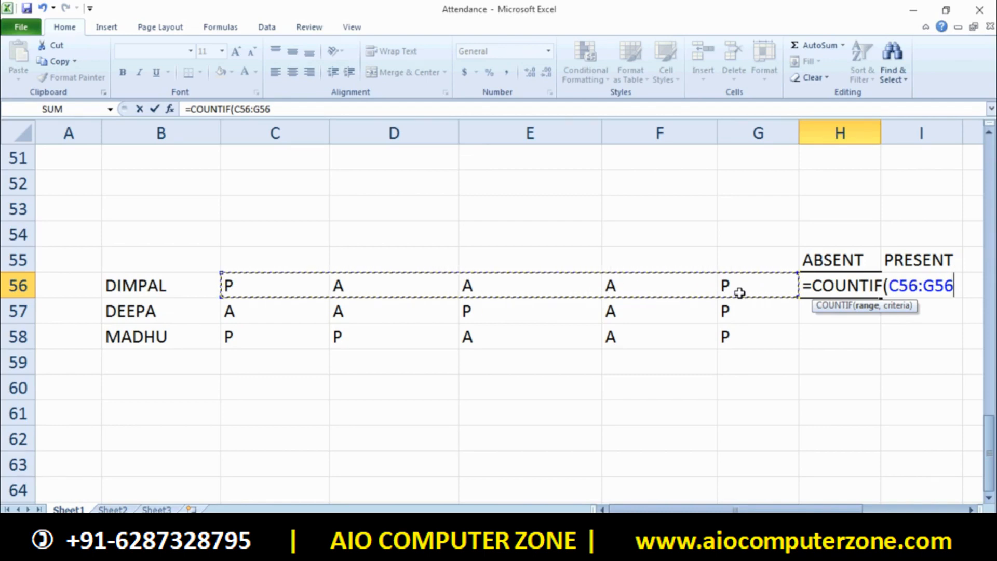
type(",")
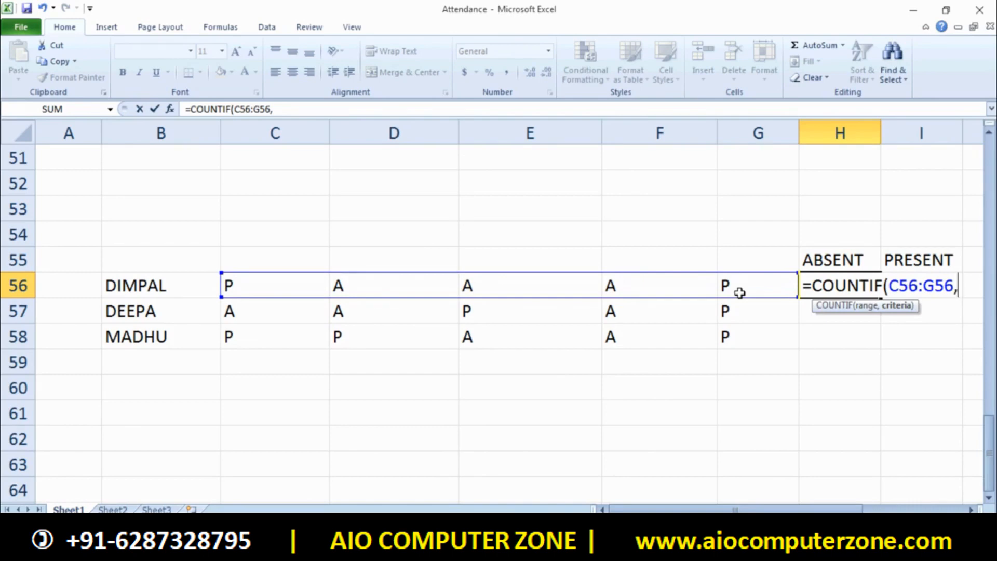
type("\"")
type("A\")")
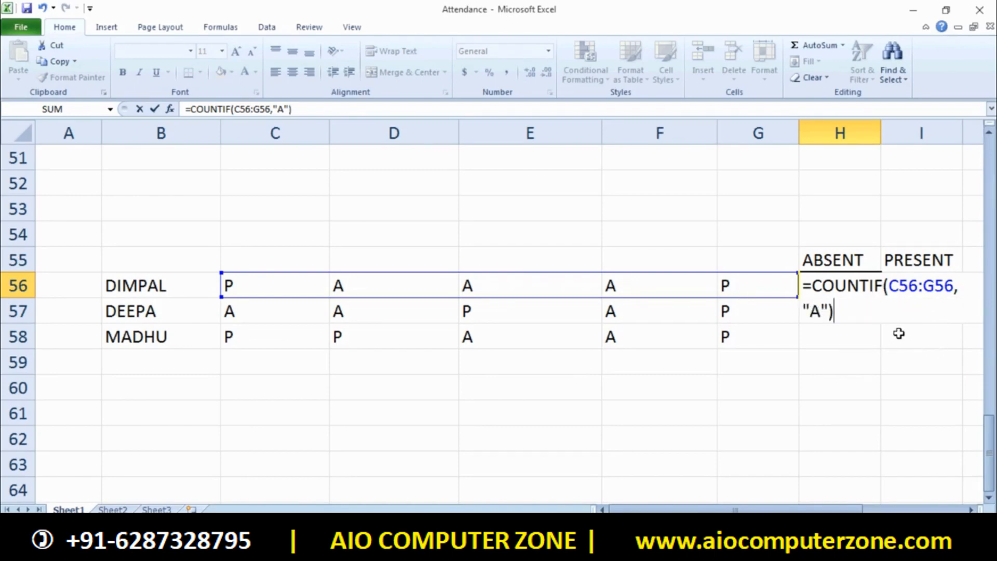
key("Return")
Review the COUNTIF formula in H56, checking its range and "A" criterion without changing it
left_click_drag(836, 509, 886, 511)
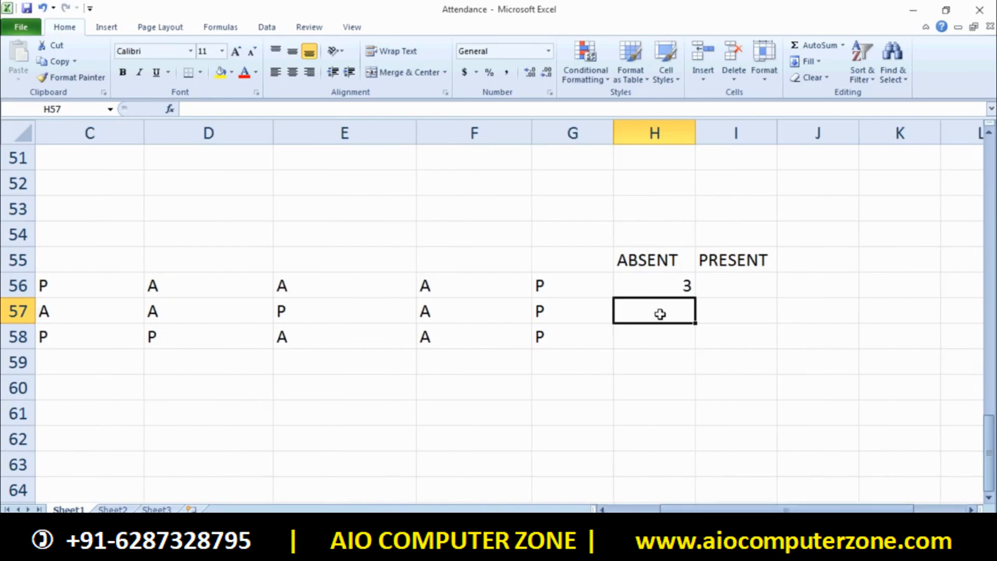
double_click(651, 293)
left_click(822, 292)
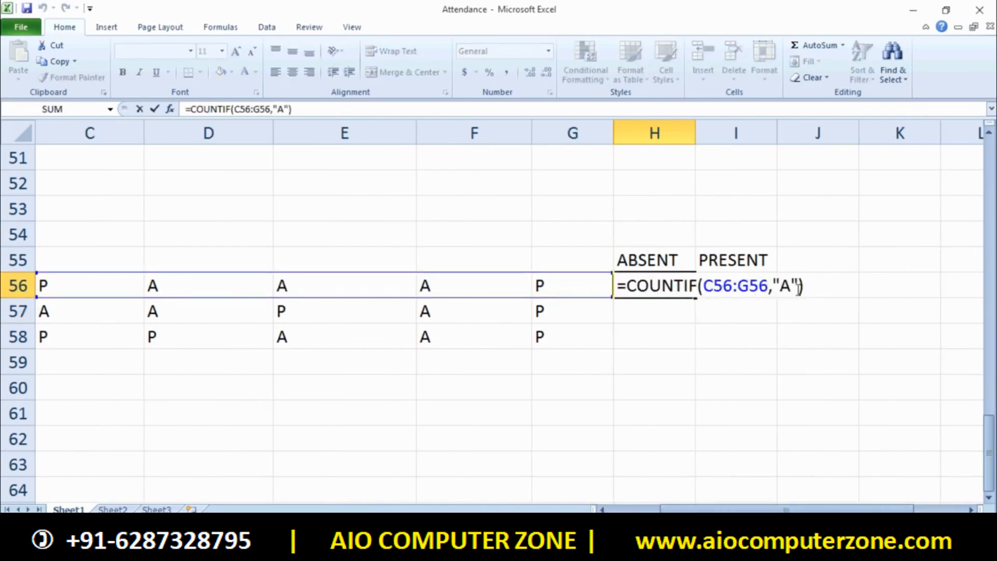
key("Return")
double_click(637, 313)
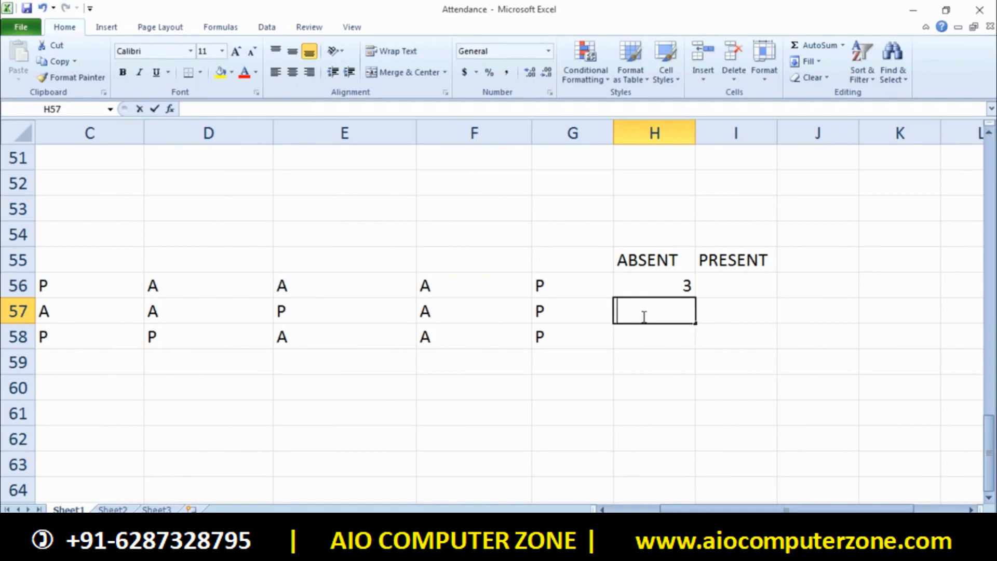
left_click_drag(822, 509, 797, 509)
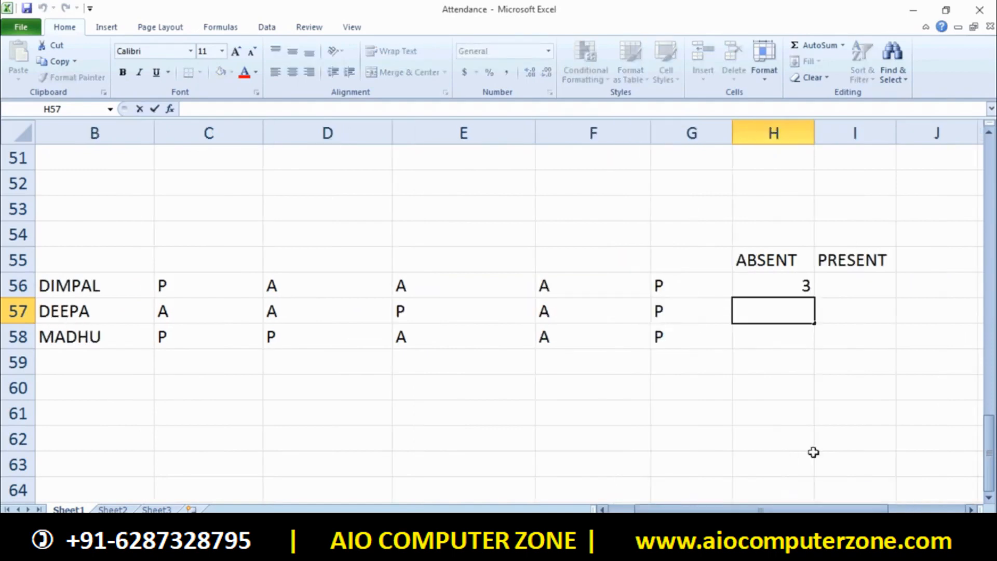
left_click(784, 286)
Enter =COUNTIF(C56:G56,"P") in I56 to count the first student's present marks
left_click(854, 289)
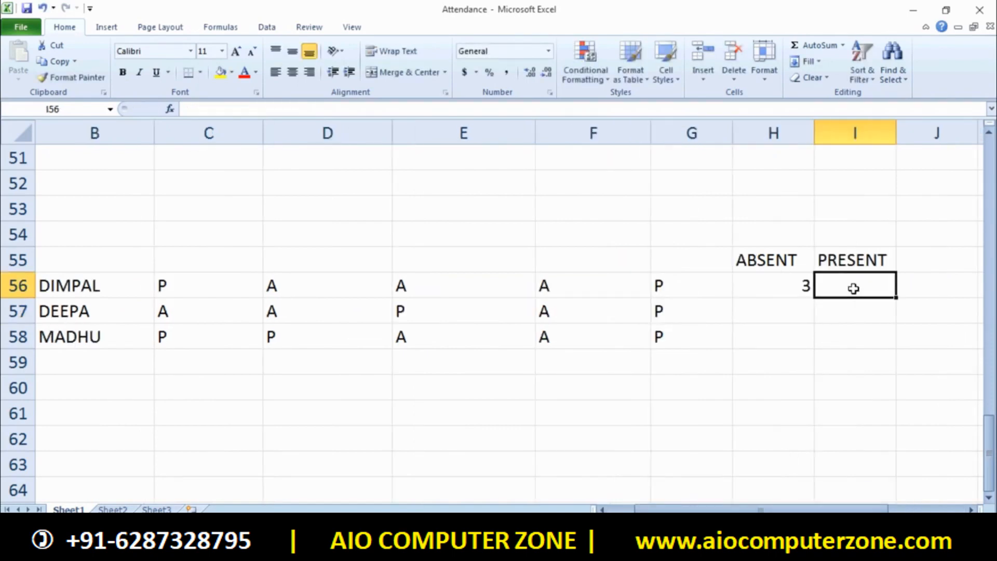
double_click(854, 289)
type("=")
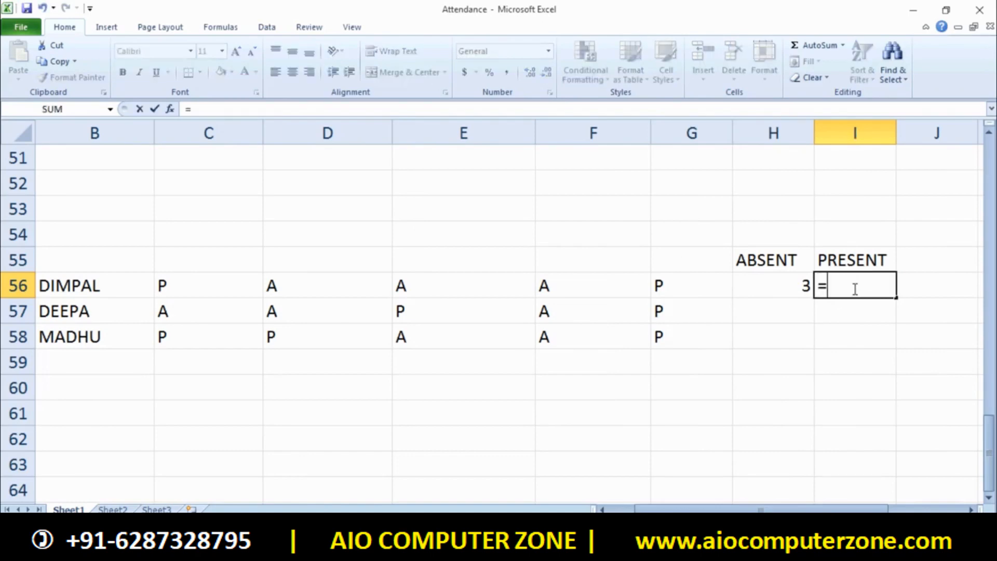
type("COUNTIF")
key("BackSpace")
key("BackSpace")
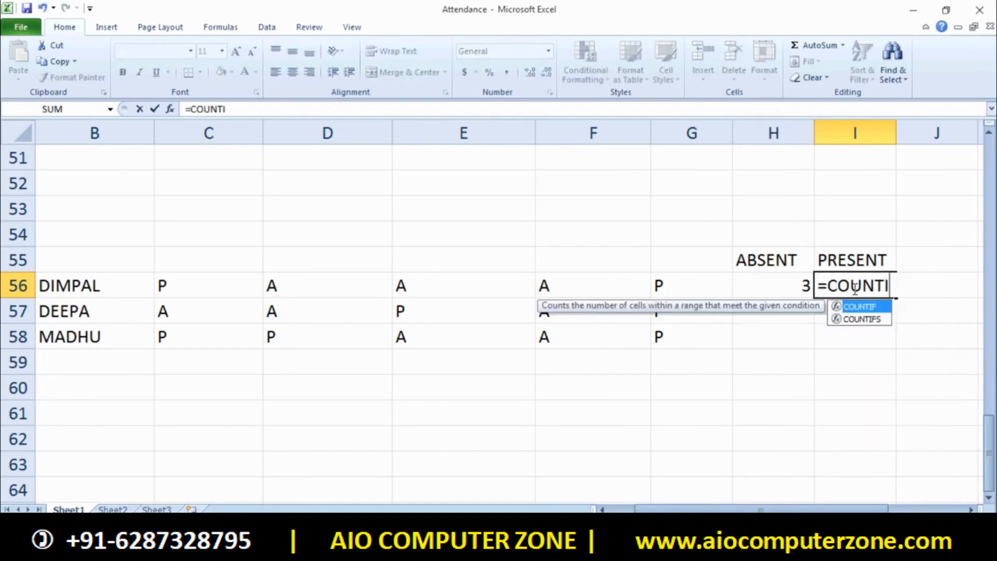
type("IF(")
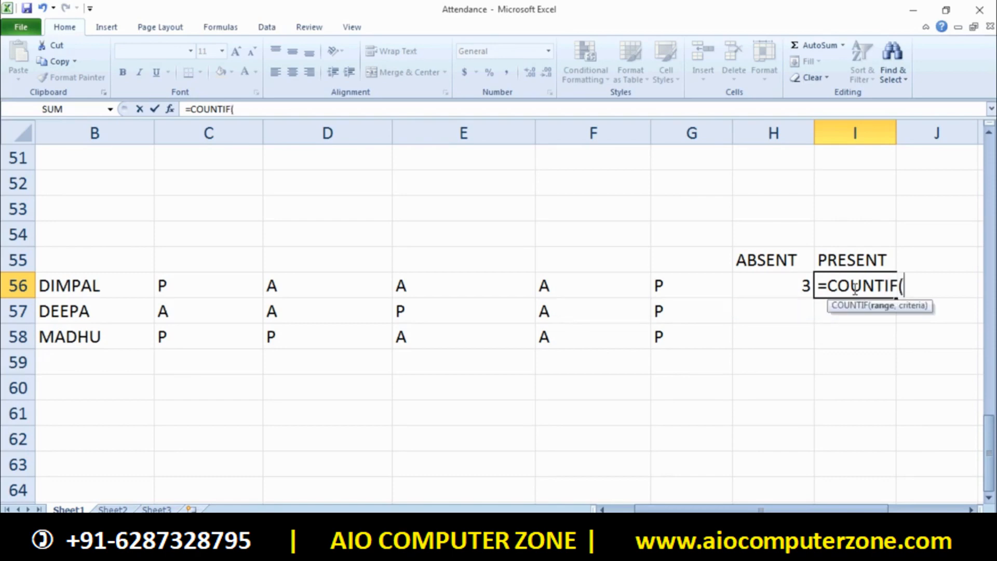
left_click_drag(198, 288, 663, 288)
type(",\"")
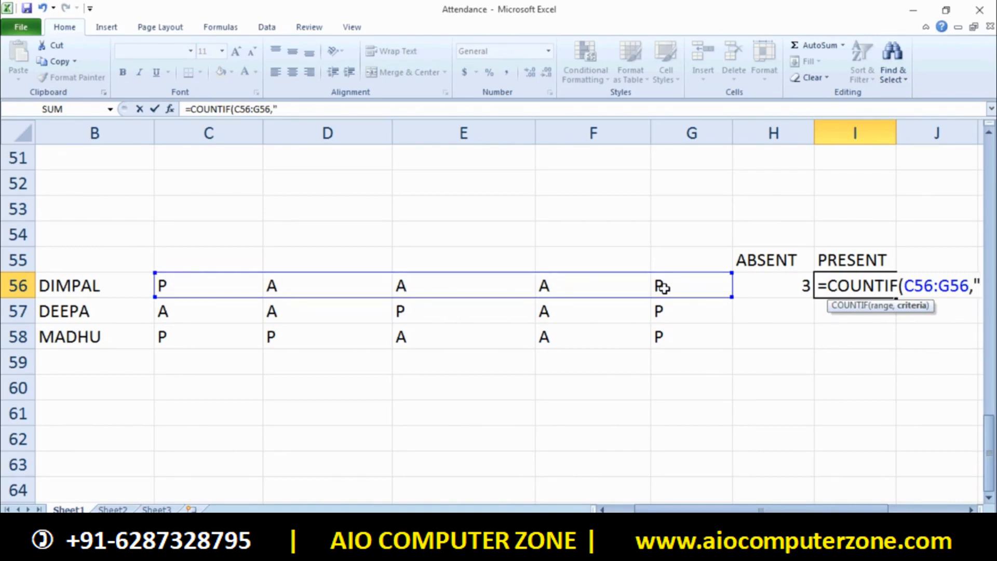
type("P")
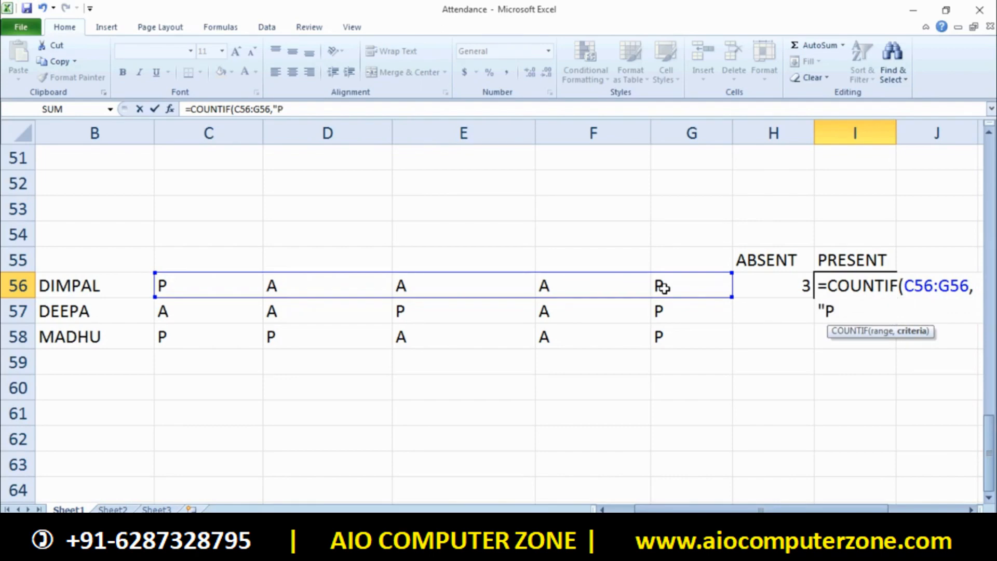
type("\")")
key("Return")
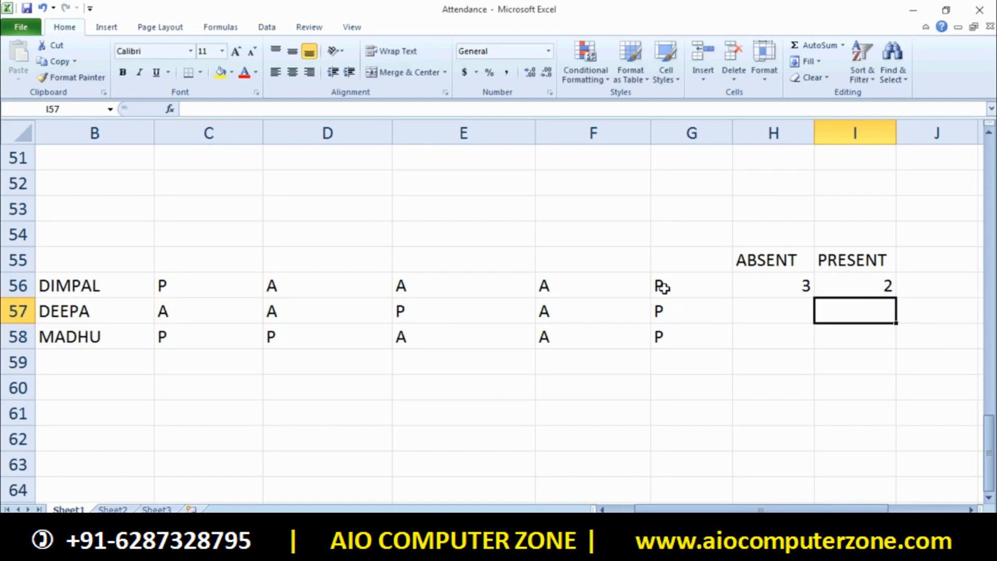
Fill the ABSENT formula from H56 and the PRESENT formula from I56 down to row 58
left_click(870, 287)
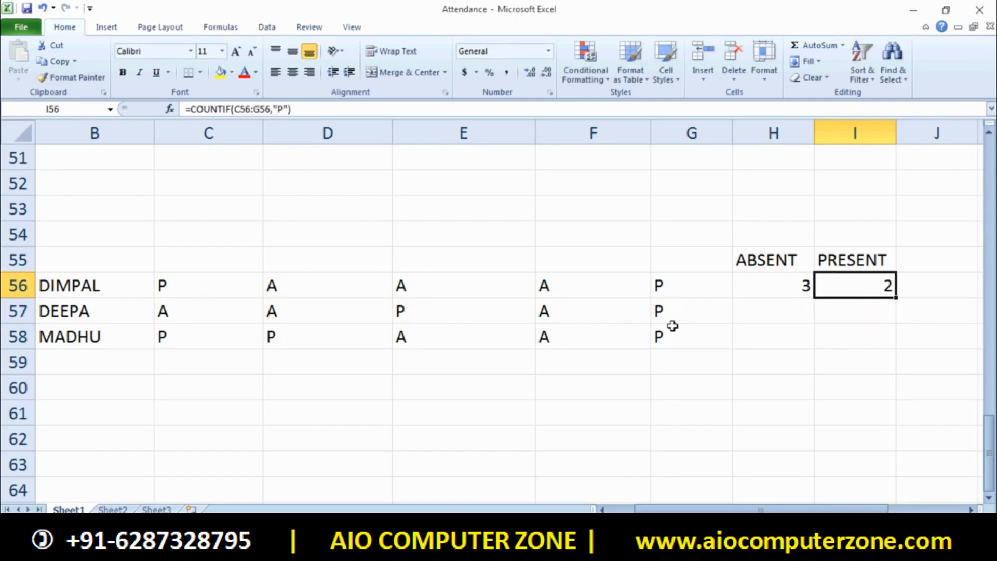
left_click(808, 285)
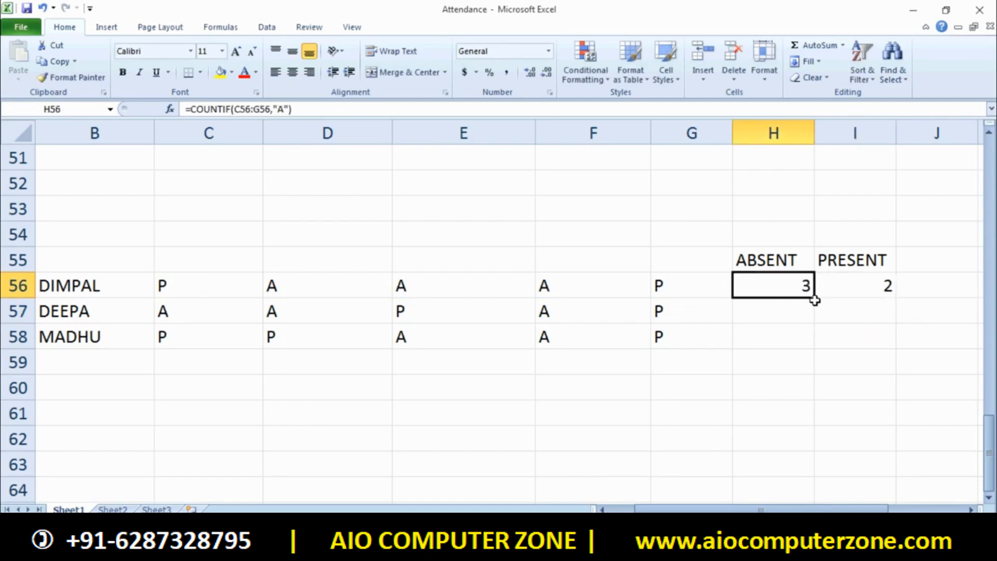
left_click_drag(813, 297, 816, 345)
left_click(886, 289)
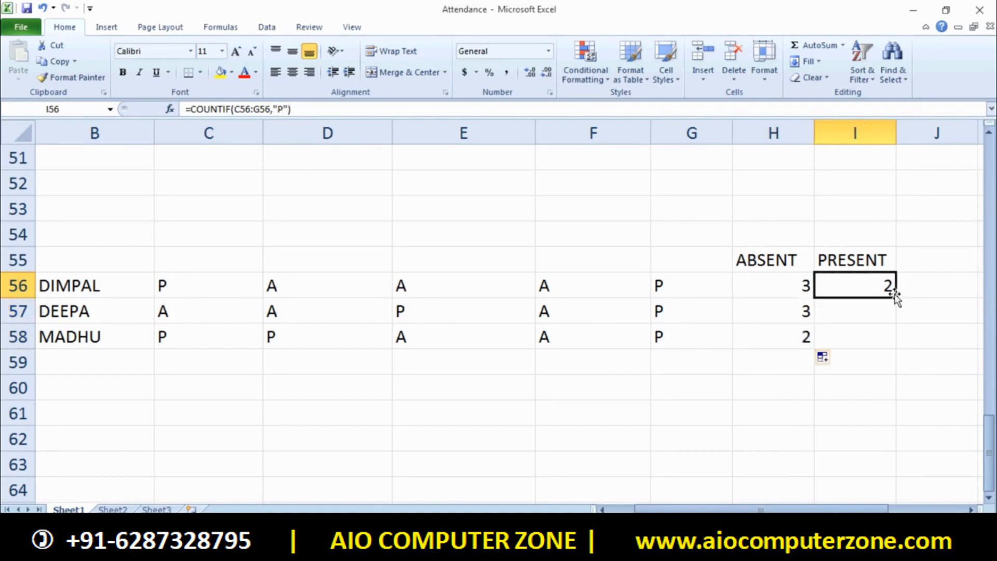
left_click_drag(895, 296, 892, 344)
left_click(902, 379)
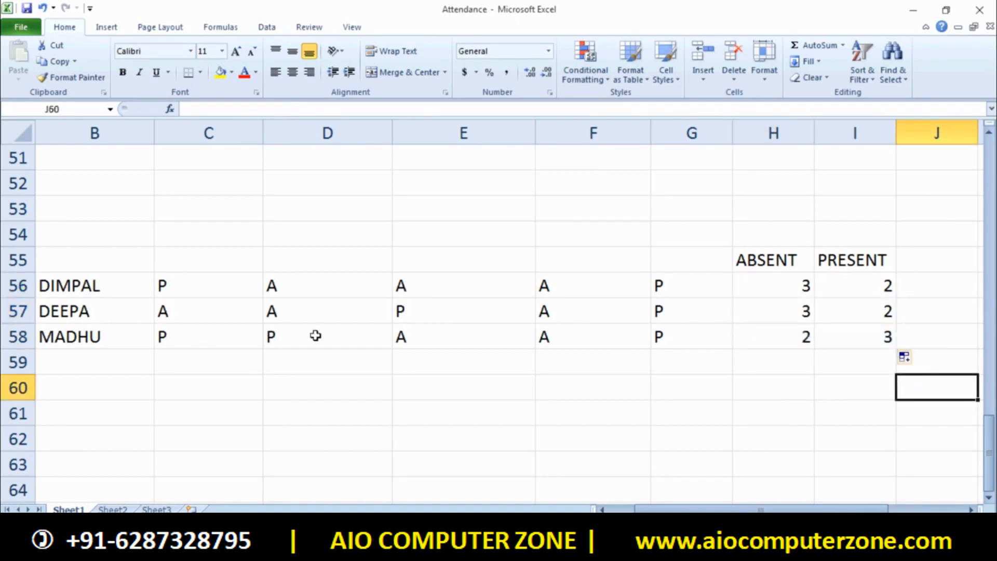
Examine the attendance counts and the PHYSICS marks in C19:C24 of the subject marks table
left_click_drag(761, 509, 736, 509)
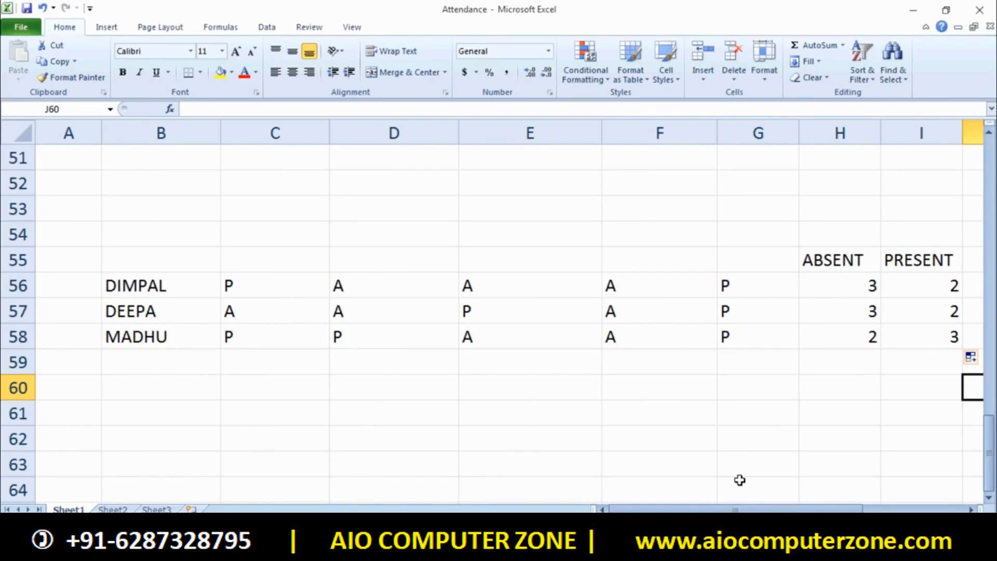
scroll(797, 396, "down", 4)
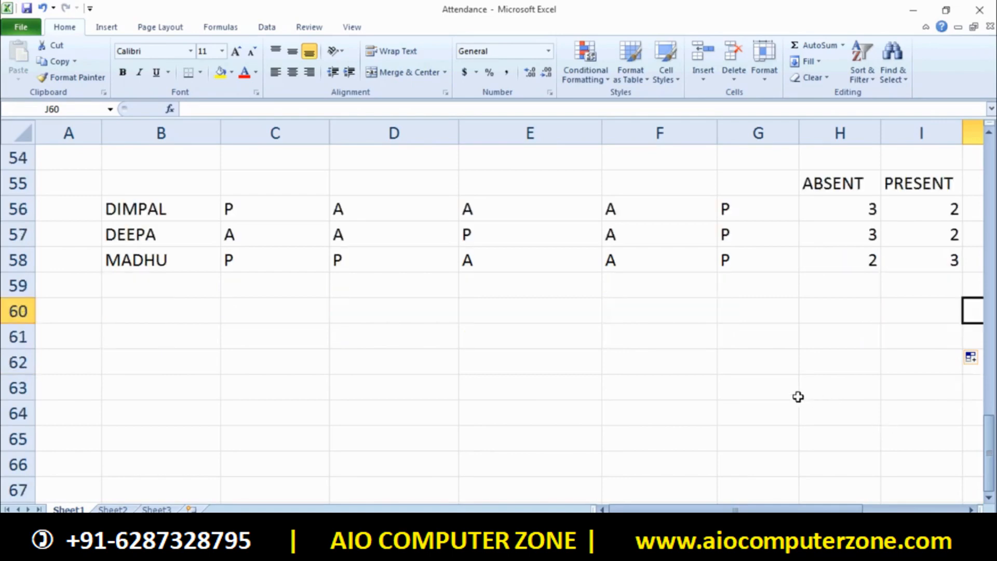
scroll(797, 396, "up", 4)
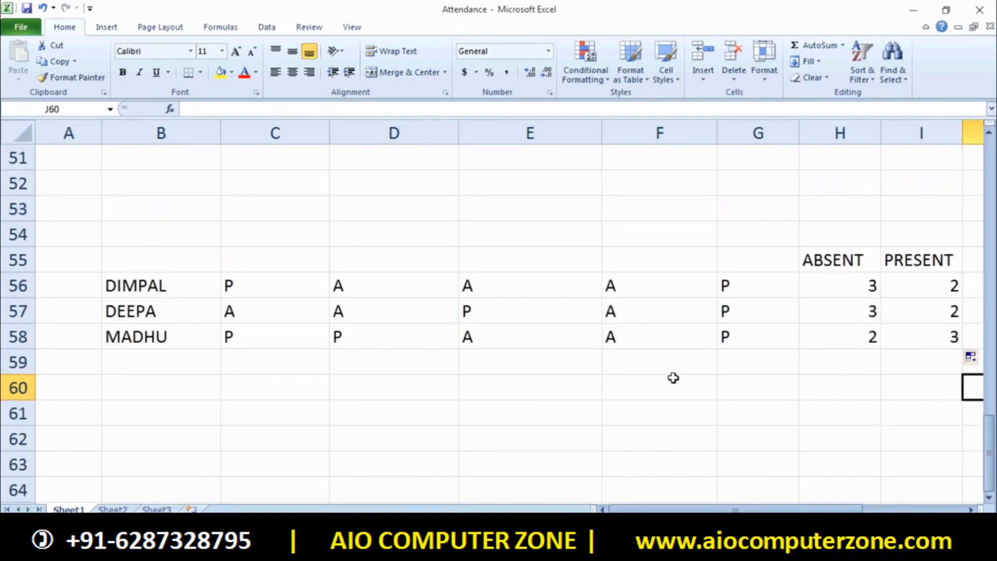
scroll(674, 378, "up", 13)
scroll(671, 380, "down", 1)
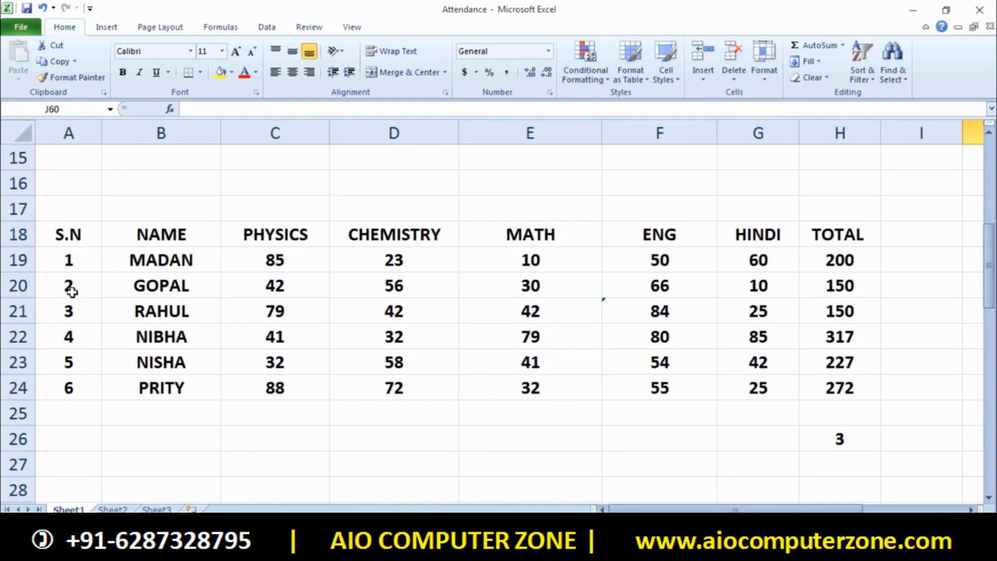
left_click_drag(287, 262, 291, 338)
left_click(325, 386)
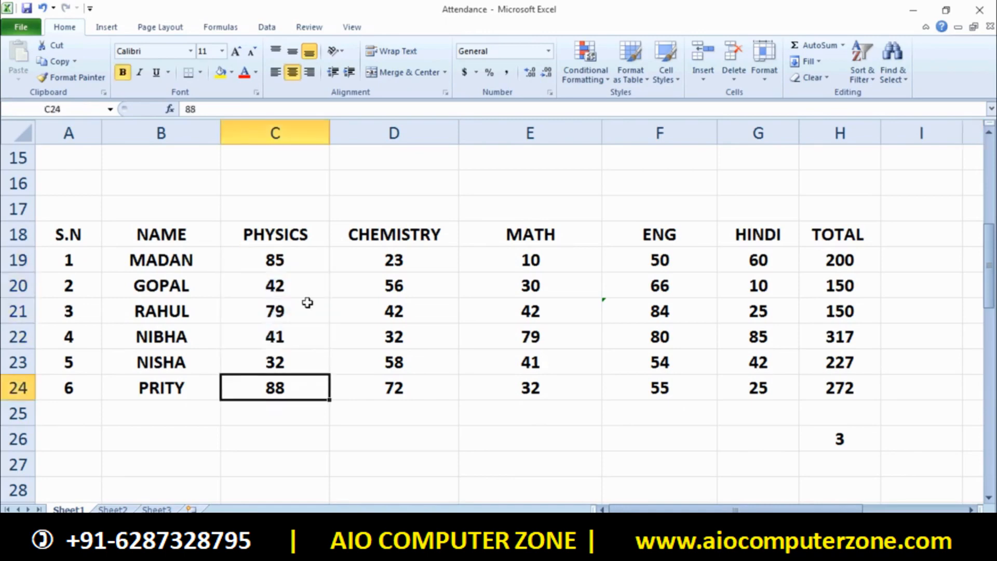
left_click_drag(274, 249, 287, 382)
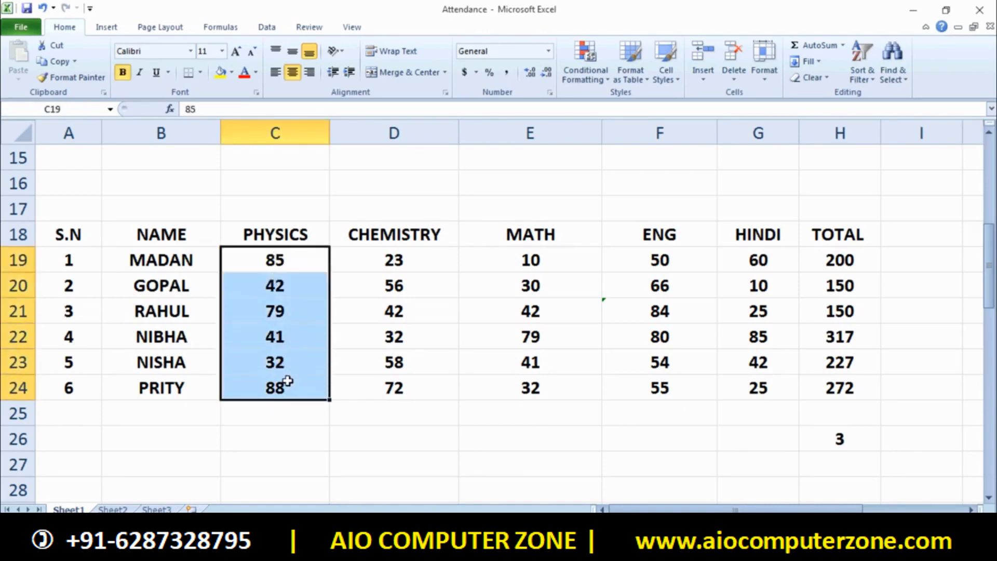
Enter =COUNTIFS(C19:C24,">50") in C25 to count the PHYSICS marks above 50
left_click(288, 412)
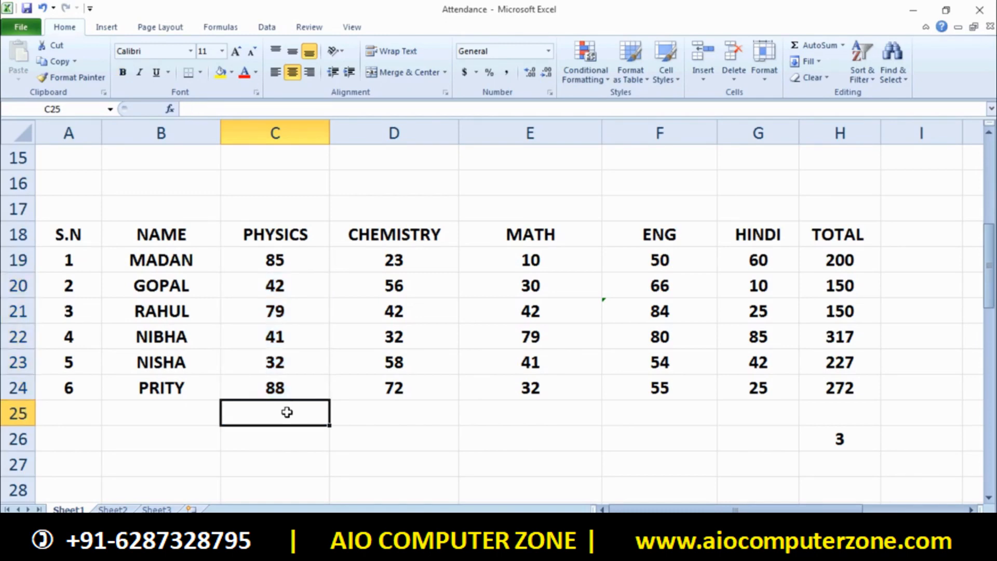
double_click(287, 412)
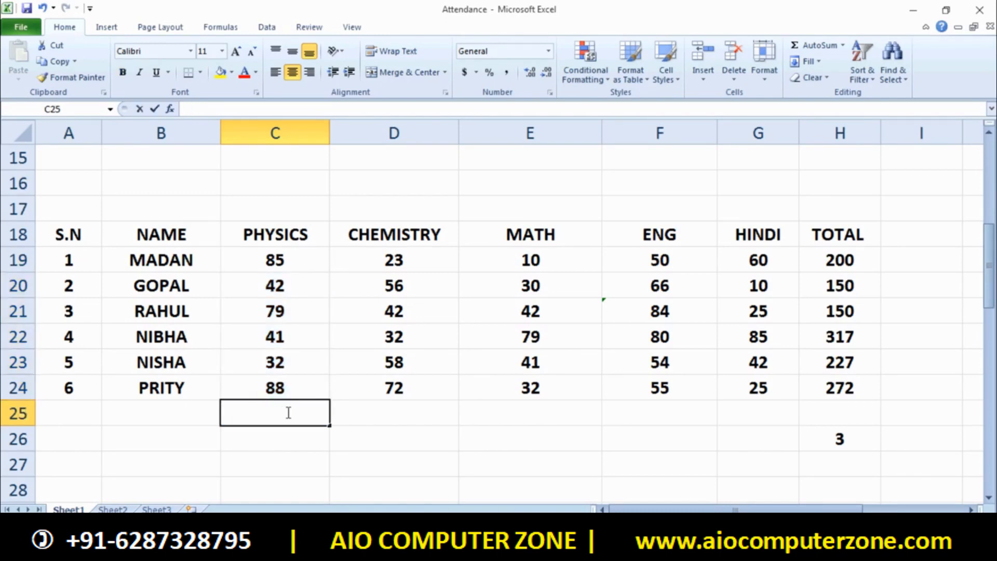
type("=COUN")
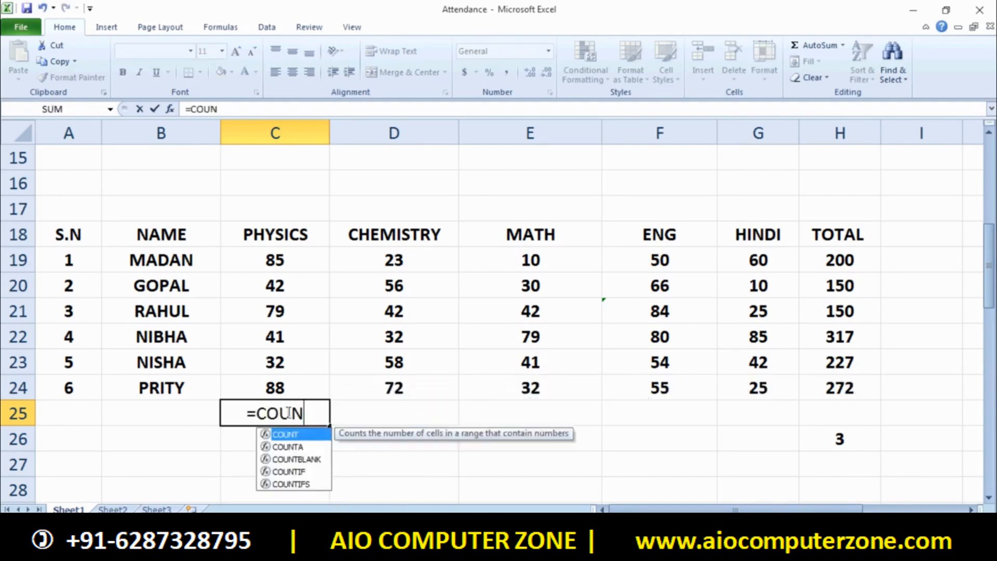
key("BackSpace")
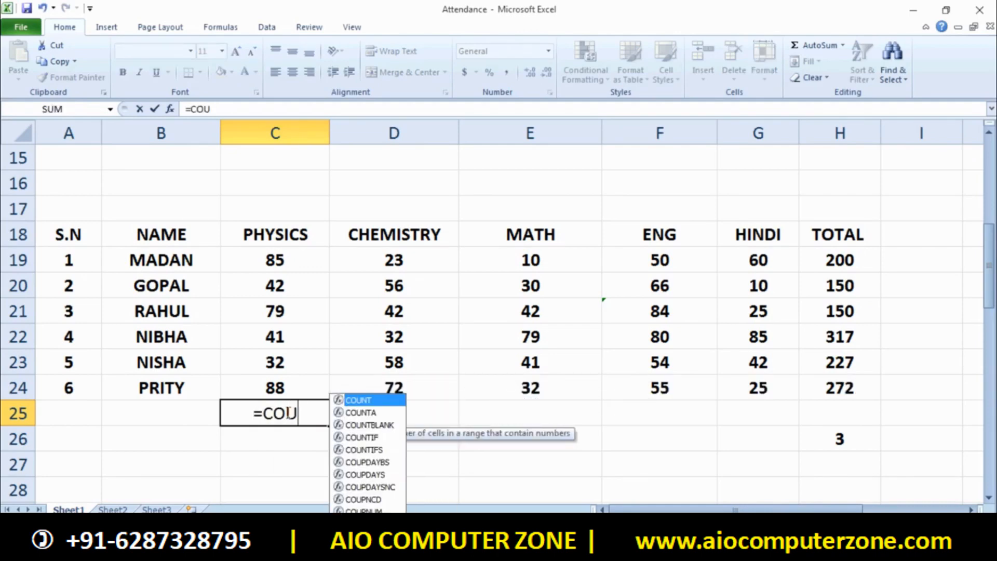
type("NTIFS(")
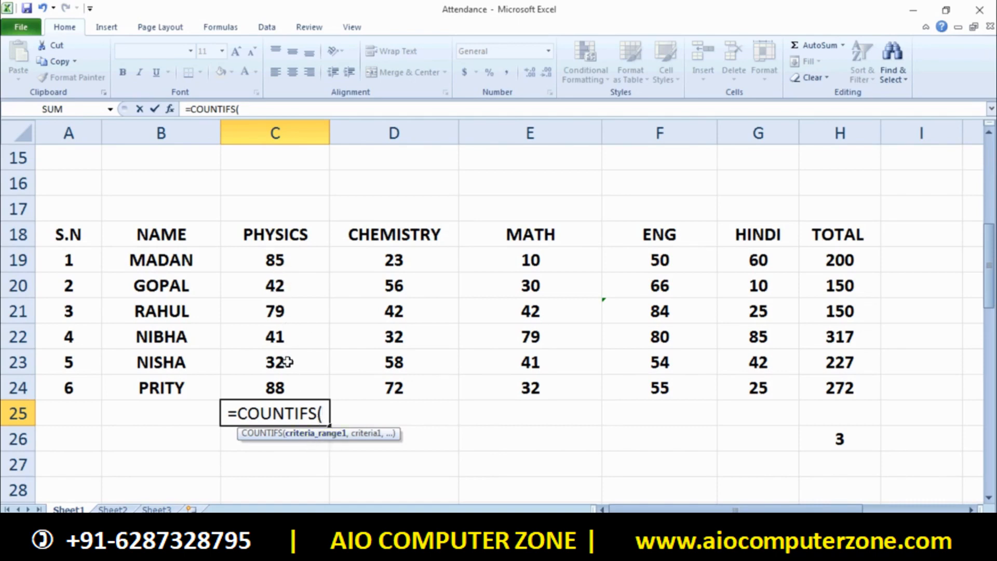
left_click_drag(267, 252, 322, 384)
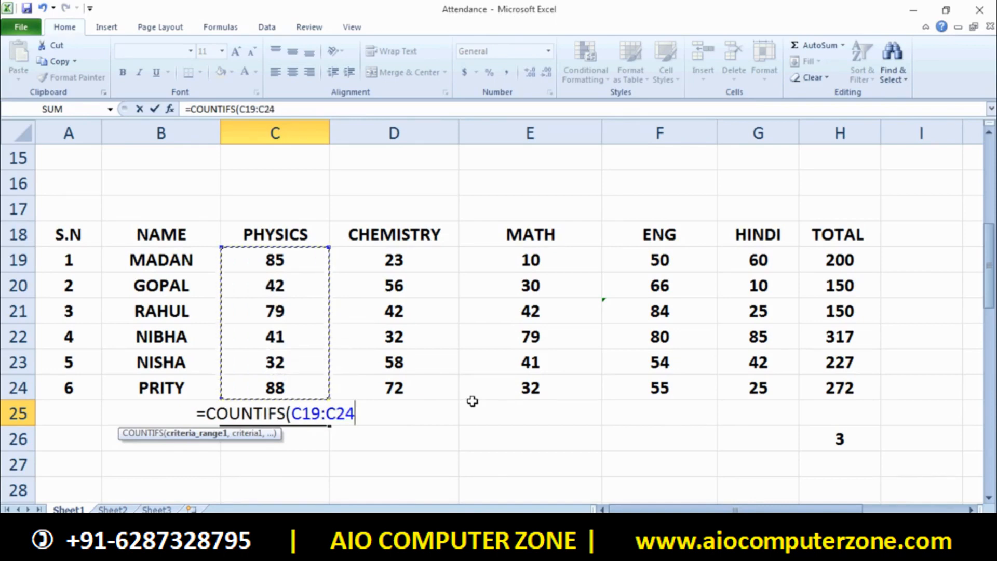
type(",")
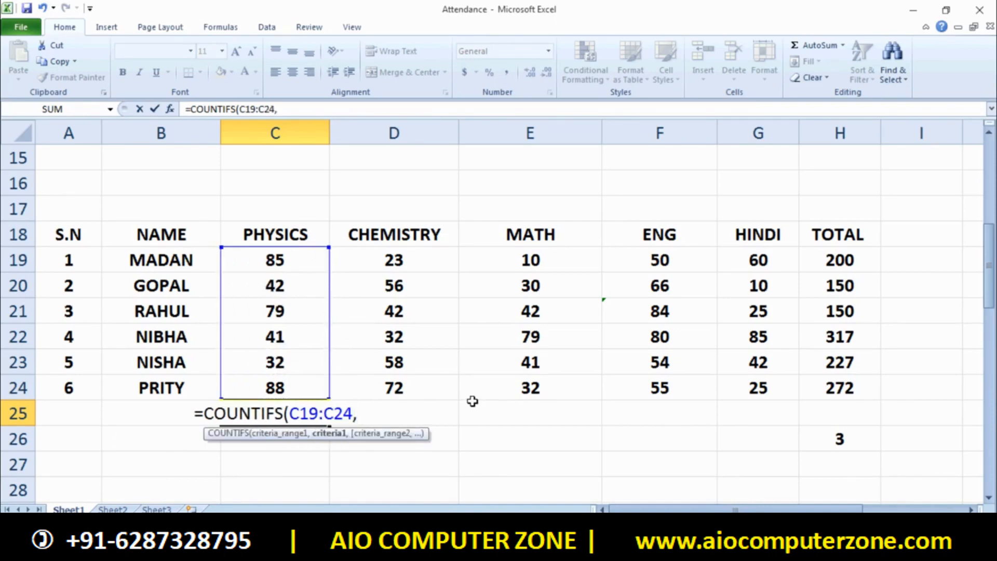
type("\"")
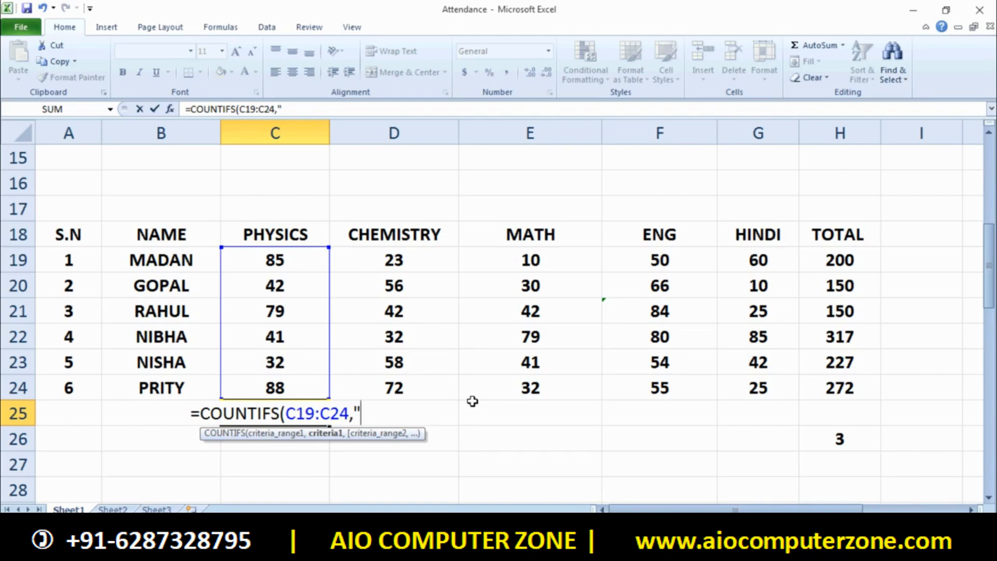
type(">")
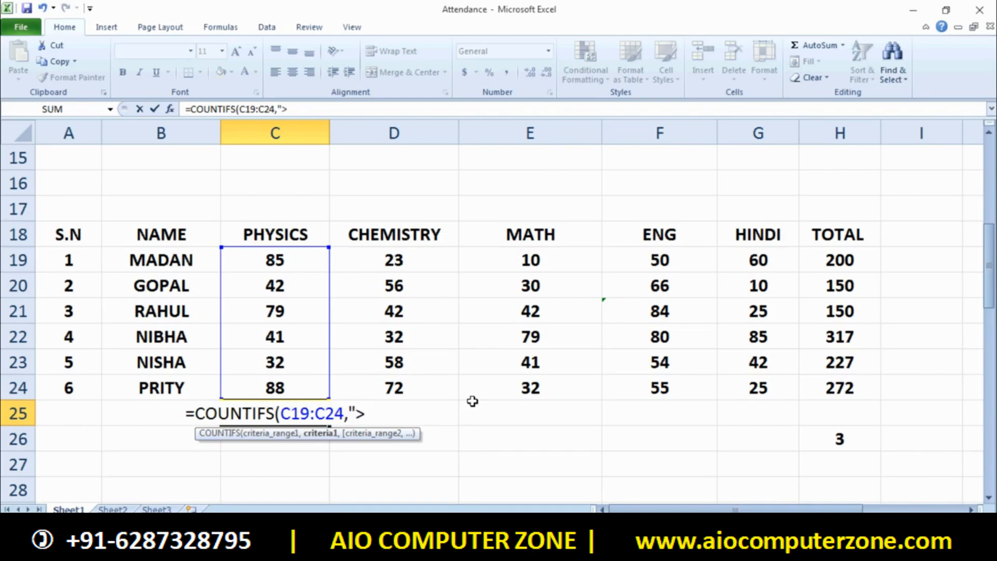
key("BackSpace")
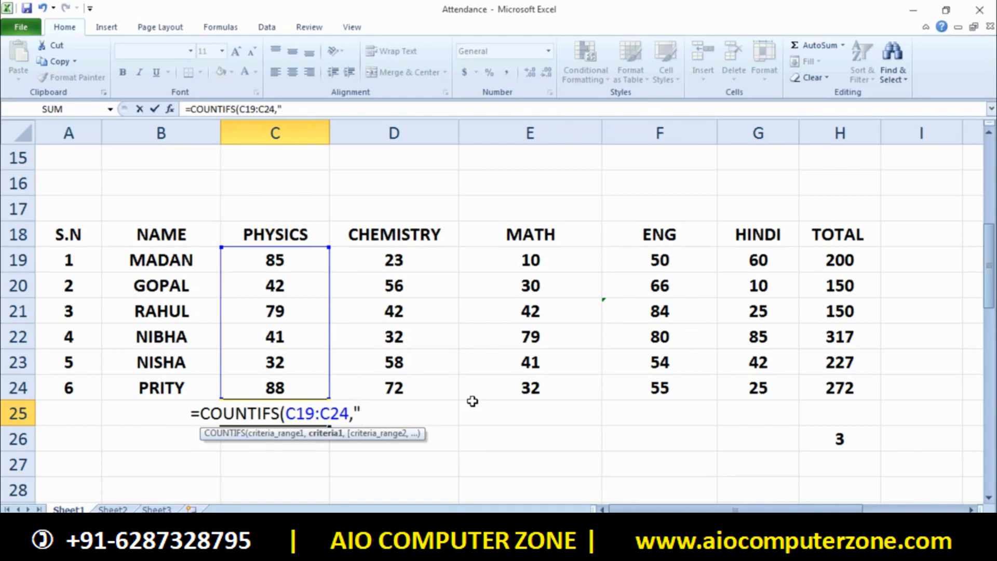
type("<")
key("BackSpace")
type(">")
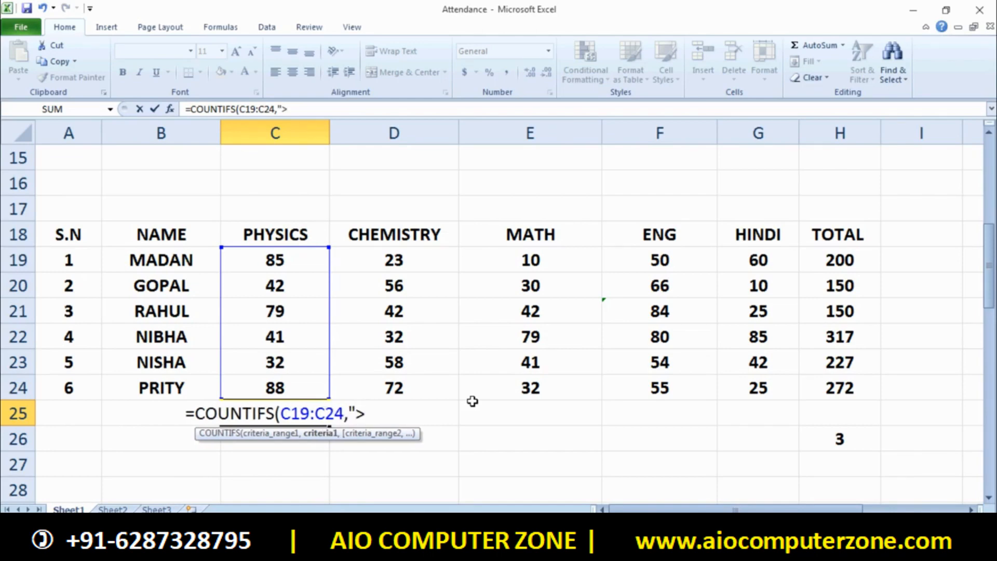
type("50")
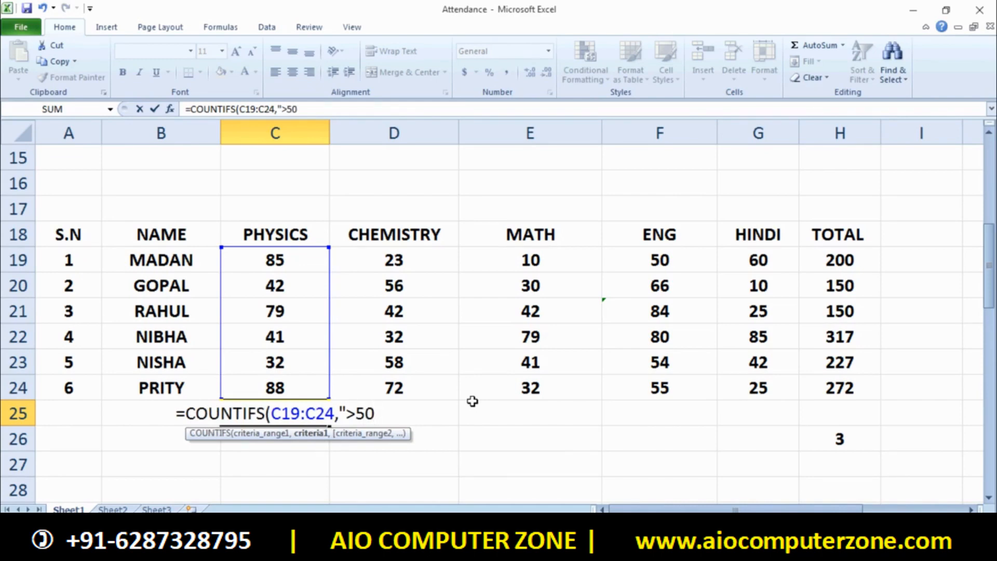
type("\")")
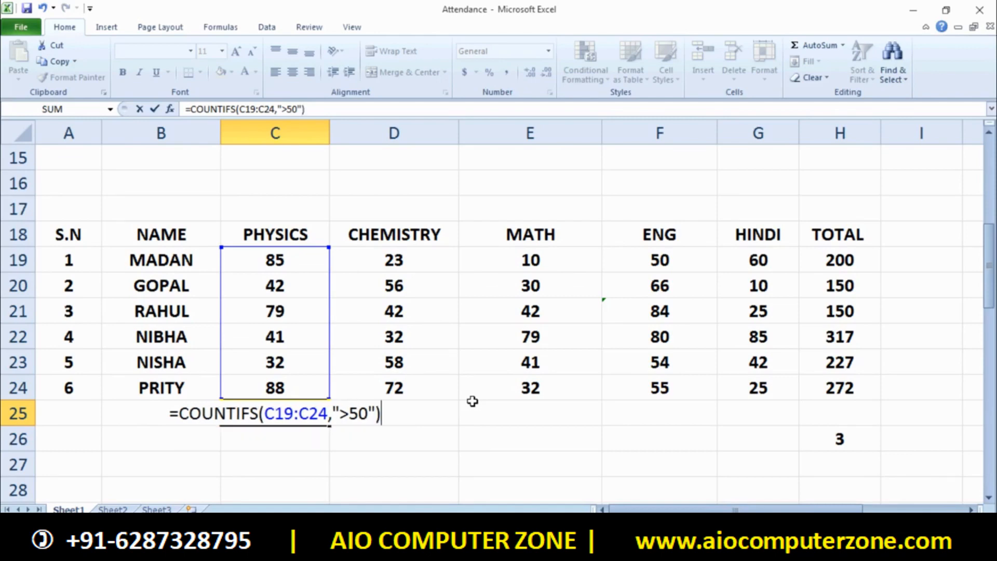
key("Return")
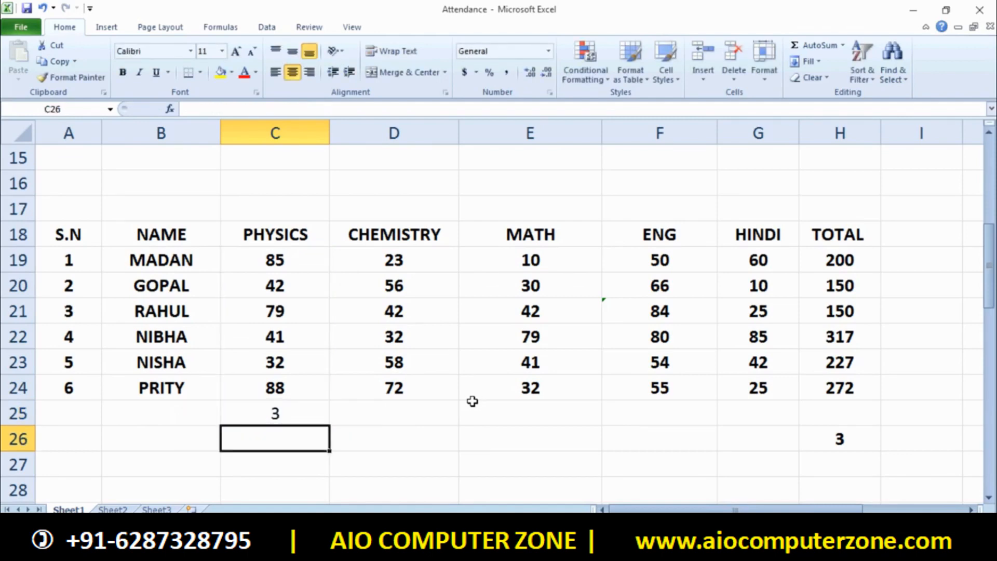
Check the COUNTIFS result in C25 against the PHYSICS marks above 50 in C24, C21 and C19
left_click(276, 413)
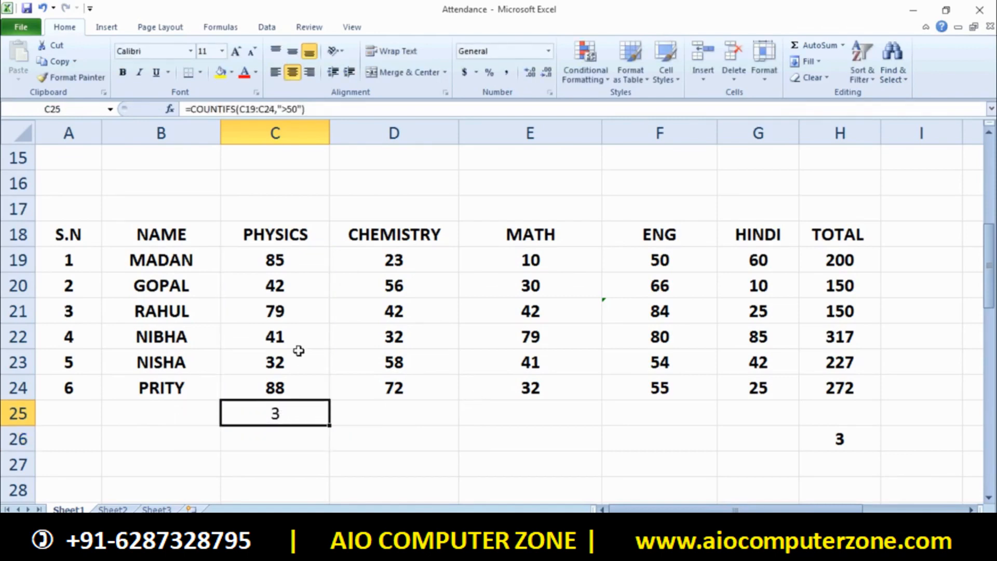
left_click(289, 389)
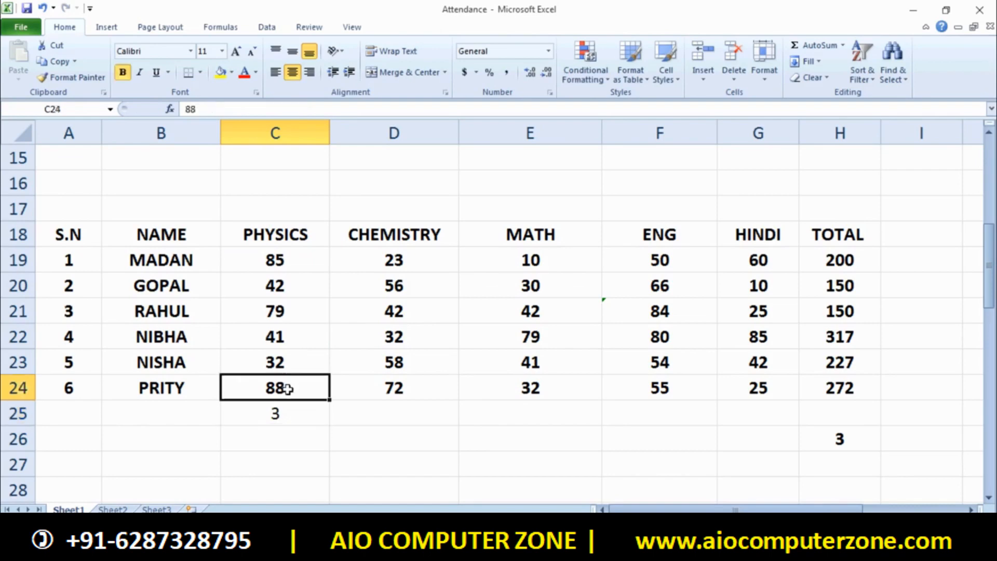
left_click(286, 321)
left_click(280, 264)
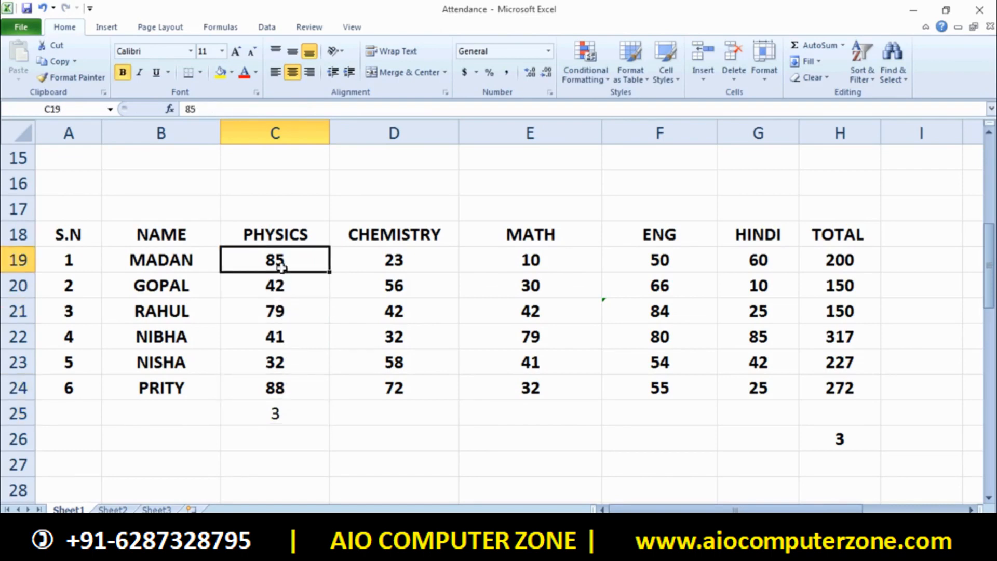
Enter =COUNTIFS(D19:D24,"<30") in D25 to count the CHEMISTRY marks below 30
double_click(376, 412)
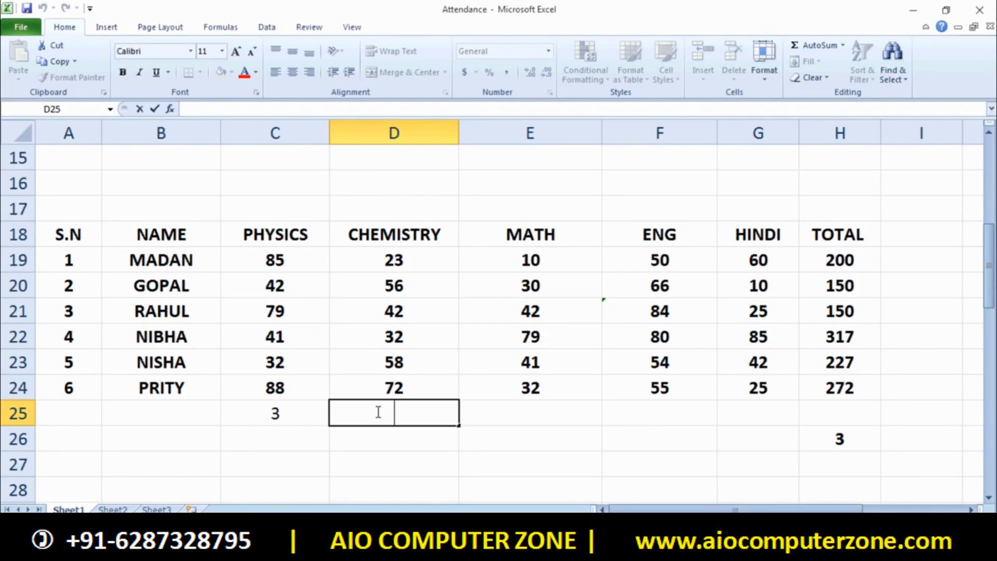
type("=COUNT")
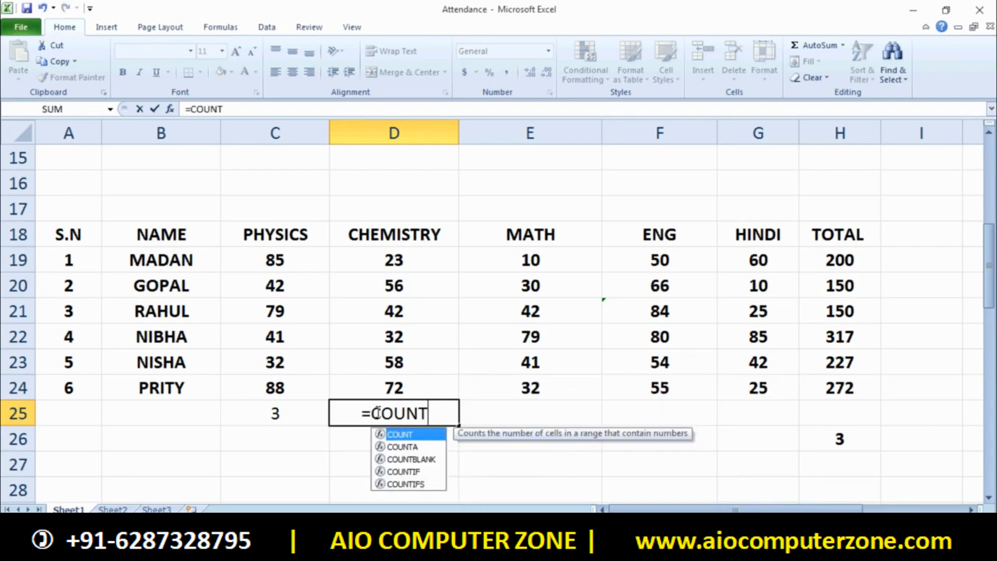
type("(")
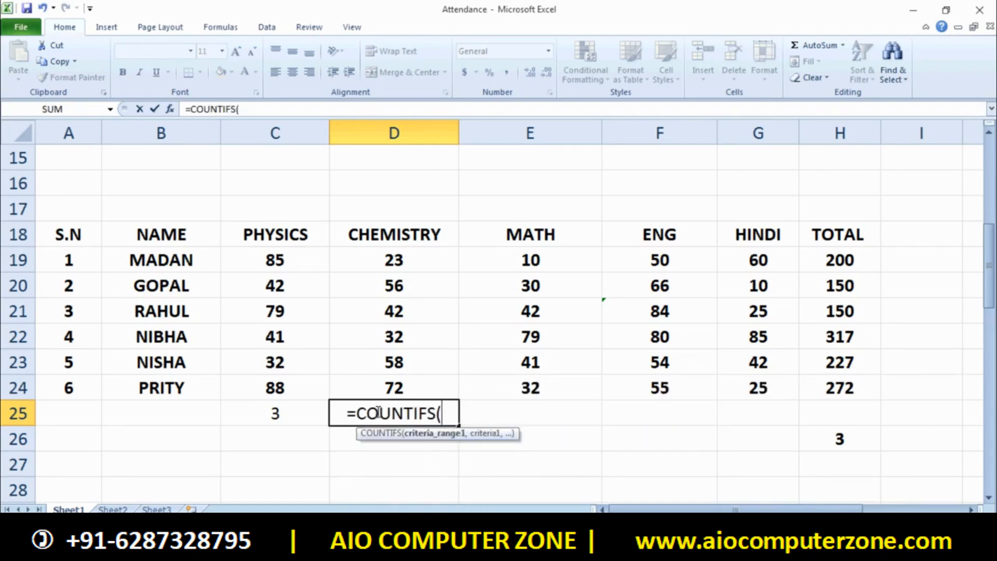
left_click_drag(414, 263, 415, 379)
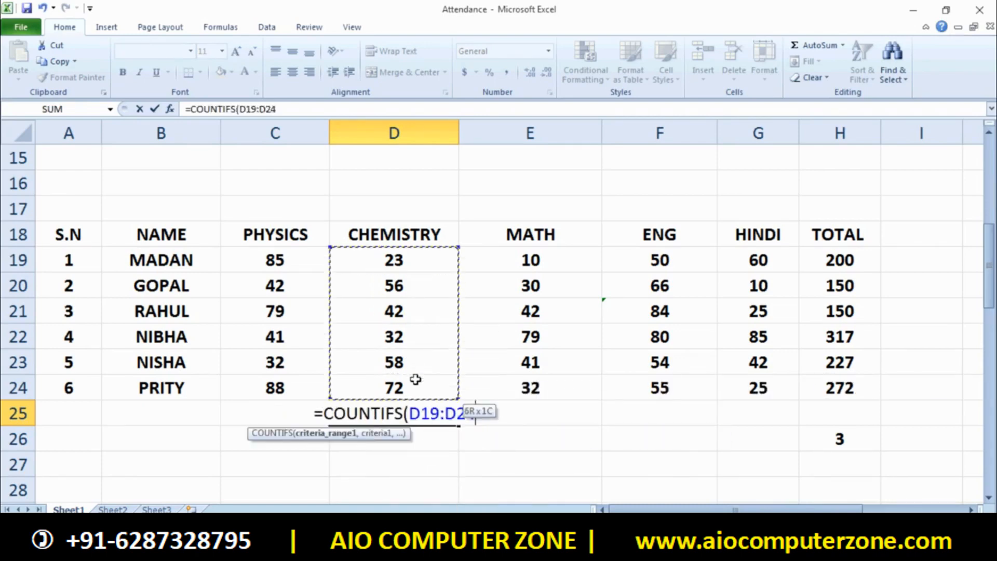
type(",")
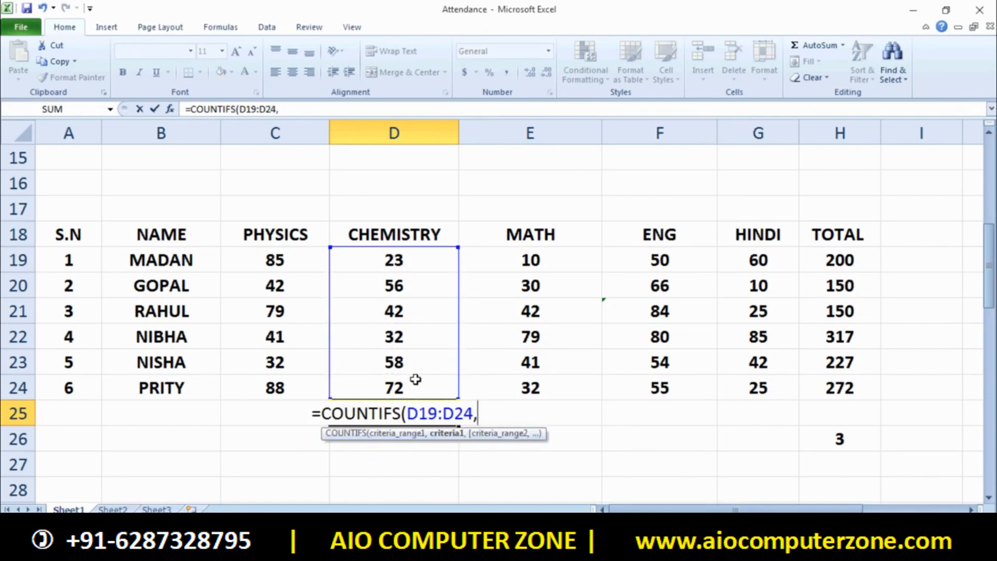
type("\"")
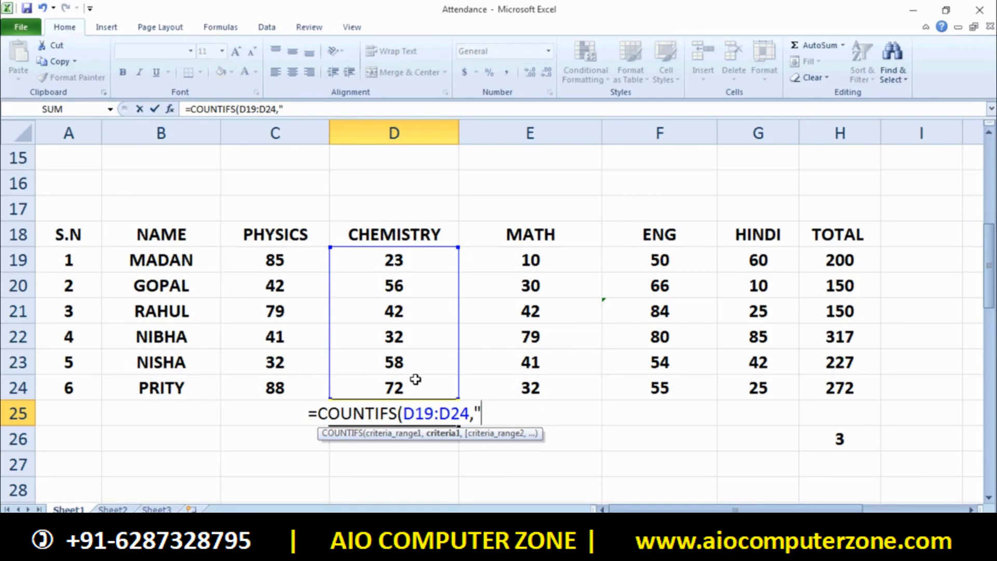
type("<3")
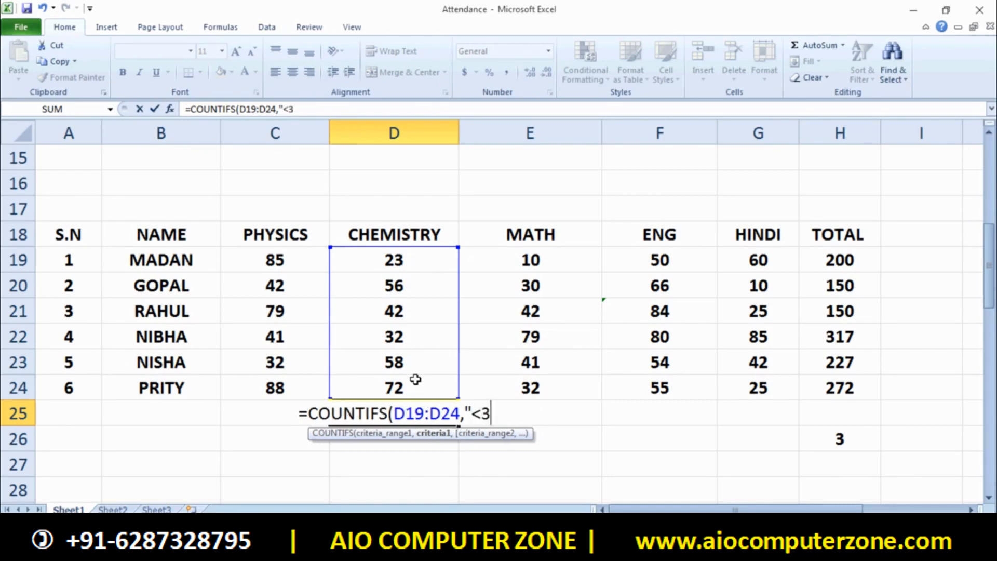
type("0")
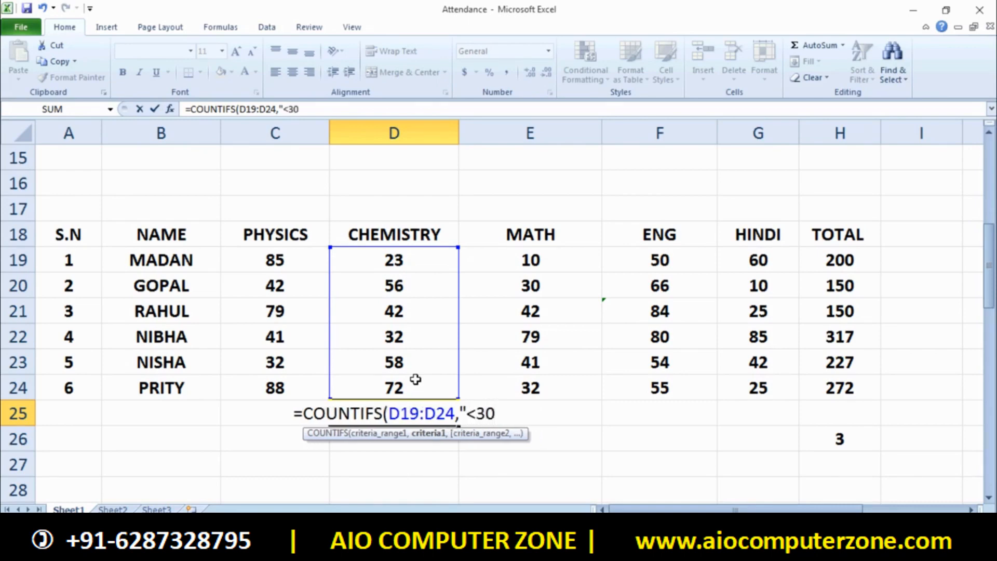
type("\")")
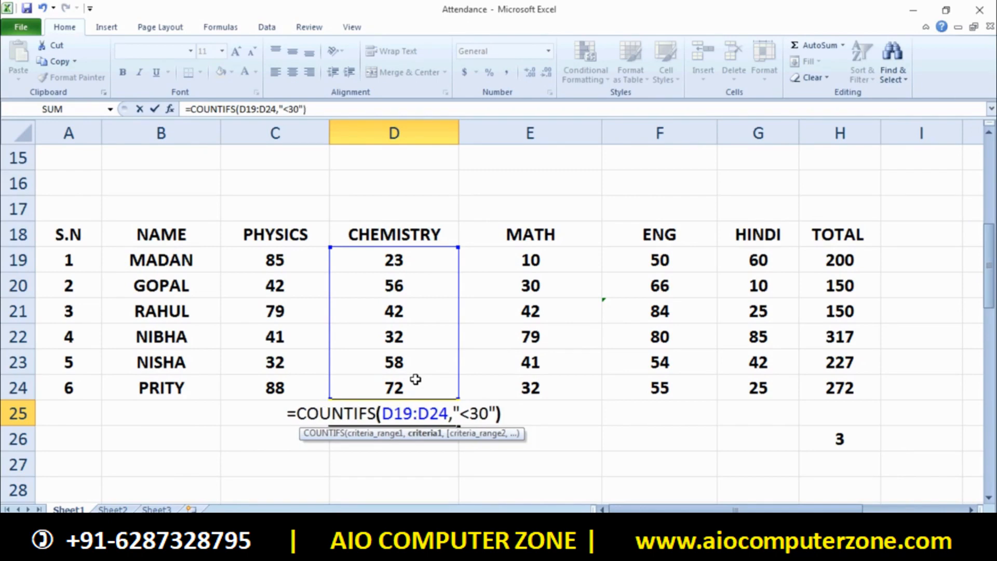
key("Return")
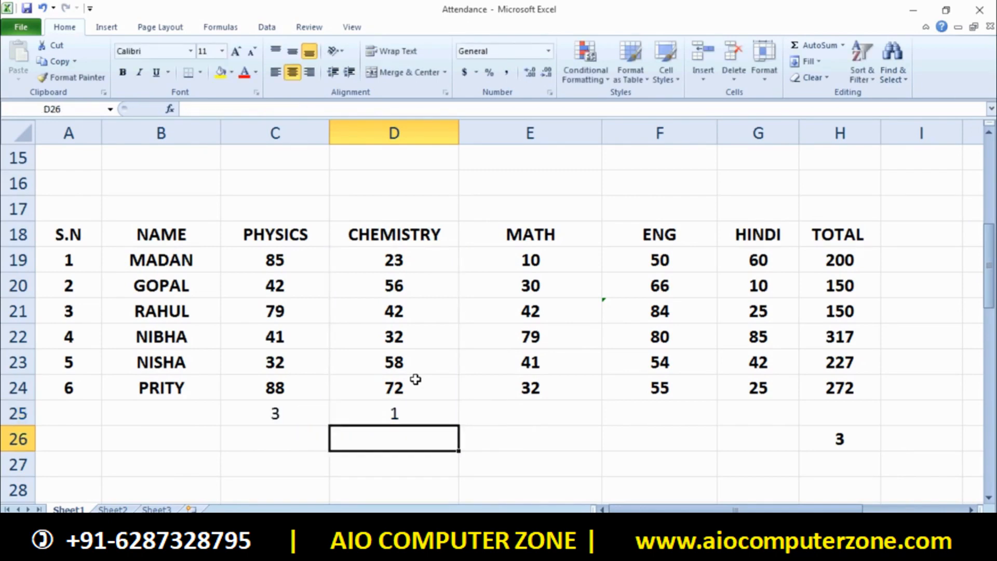
Check the COUNTIFS result in D25 against the CHEMISTRY mark in D19 and look over the sheet's tables
left_click(427, 408)
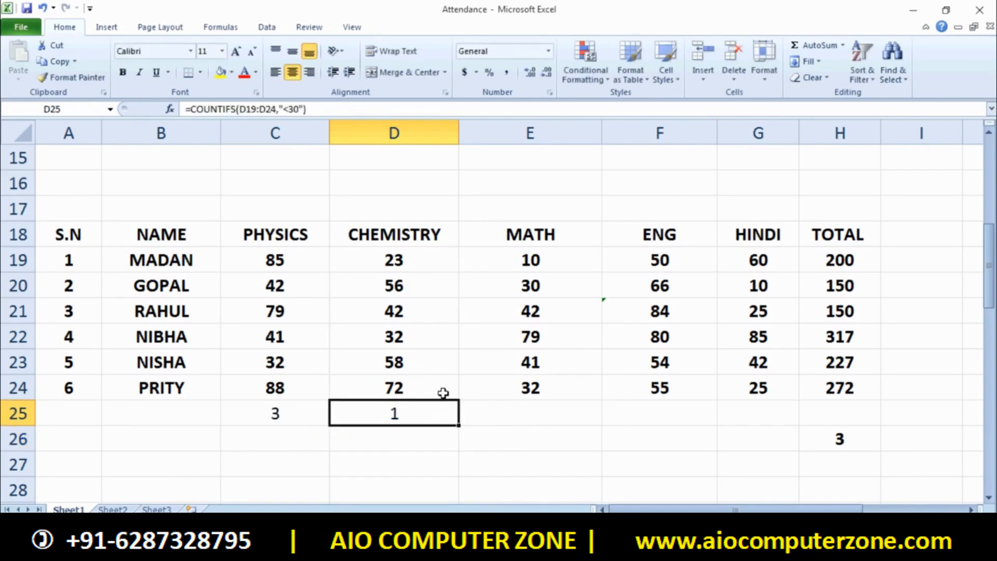
left_click(423, 263)
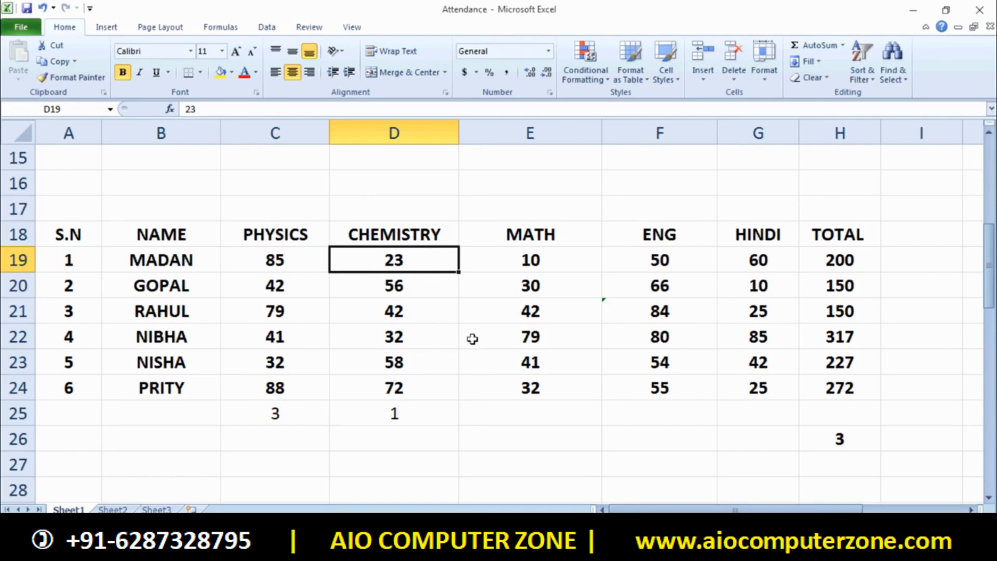
scroll(472, 339, "up", 5)
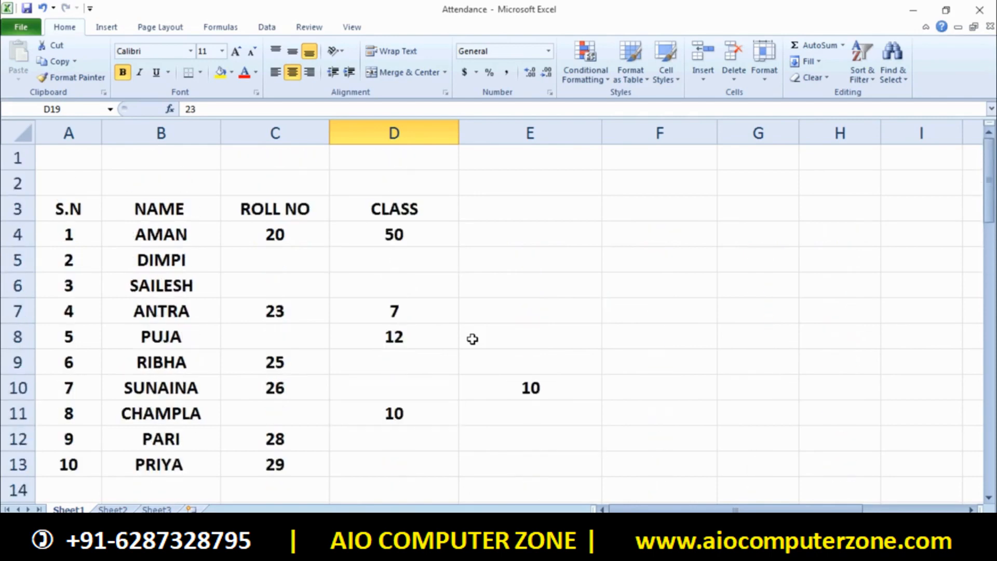
scroll(473, 339, "down", 5)
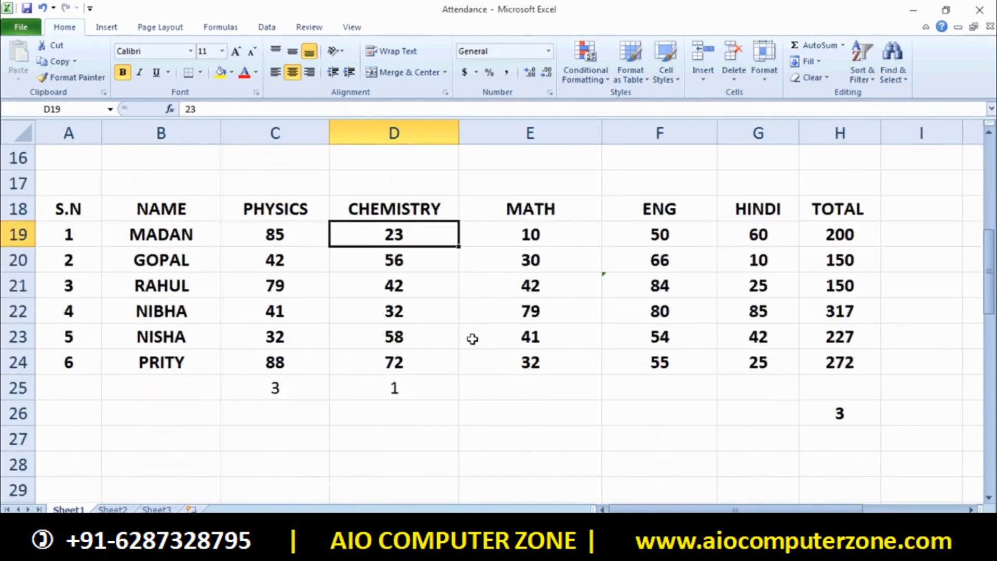